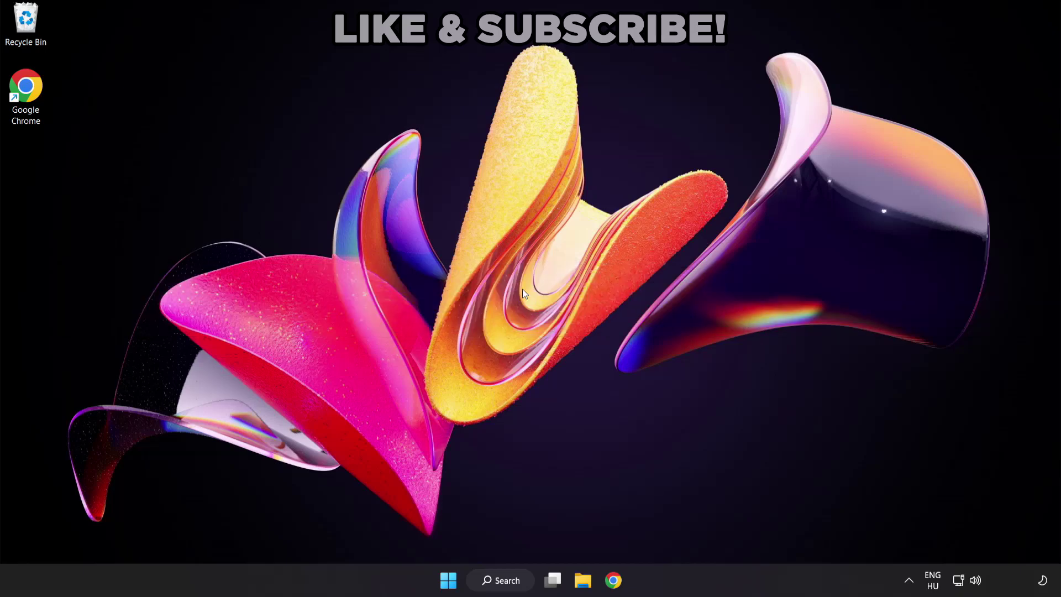
Search Windows for 'device manager' so Device Manager shows as the best match
click(513, 587)
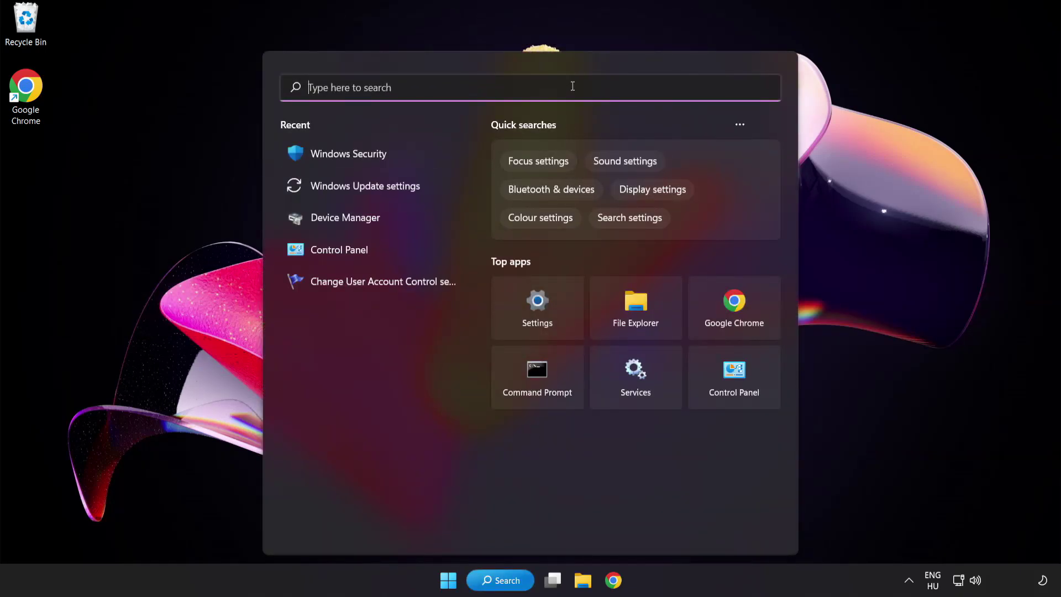
text(device ma)
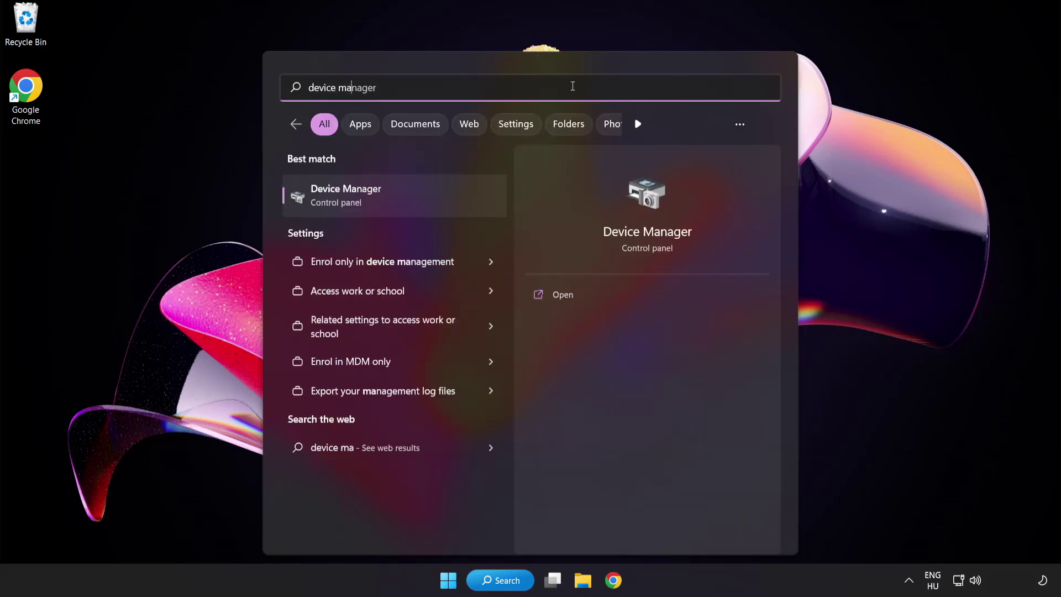
text(nager)
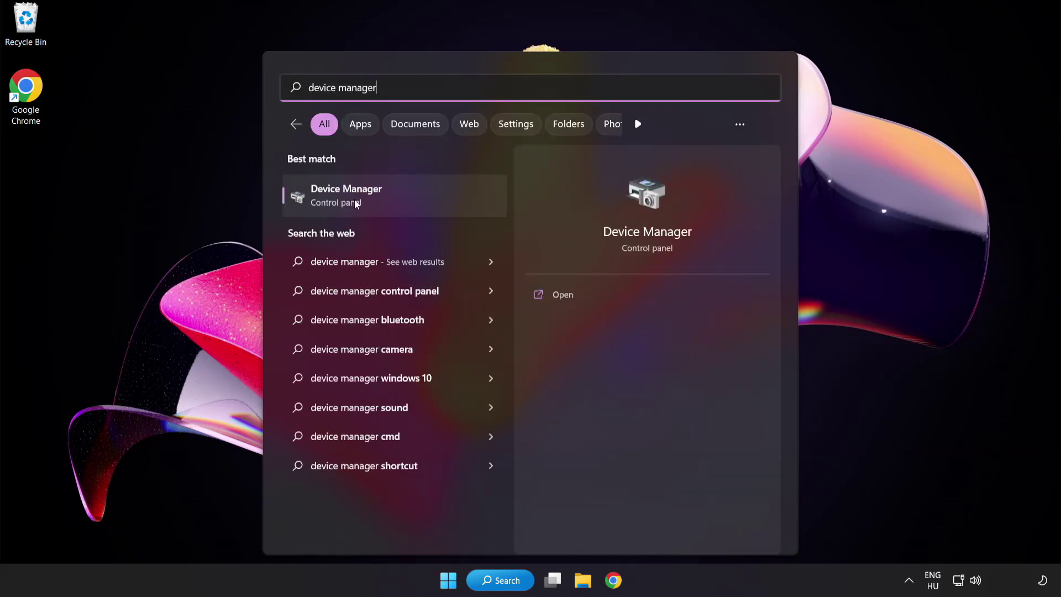
Open Device Manager and expand Display adapters to select the VMware SVGA 3D adapter
click(423, 199)
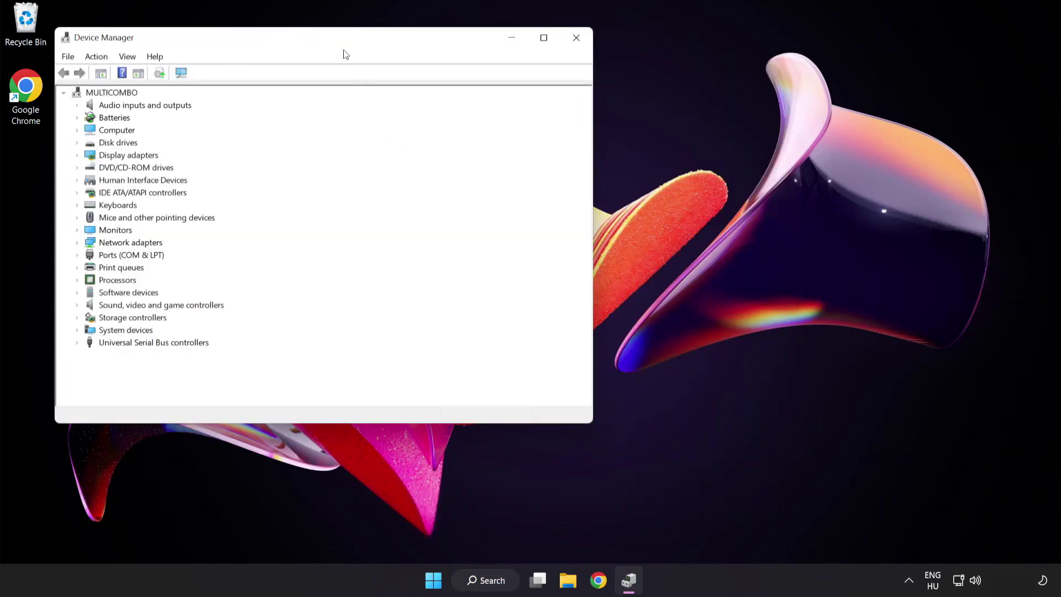
drag(344, 42, 521, 111)
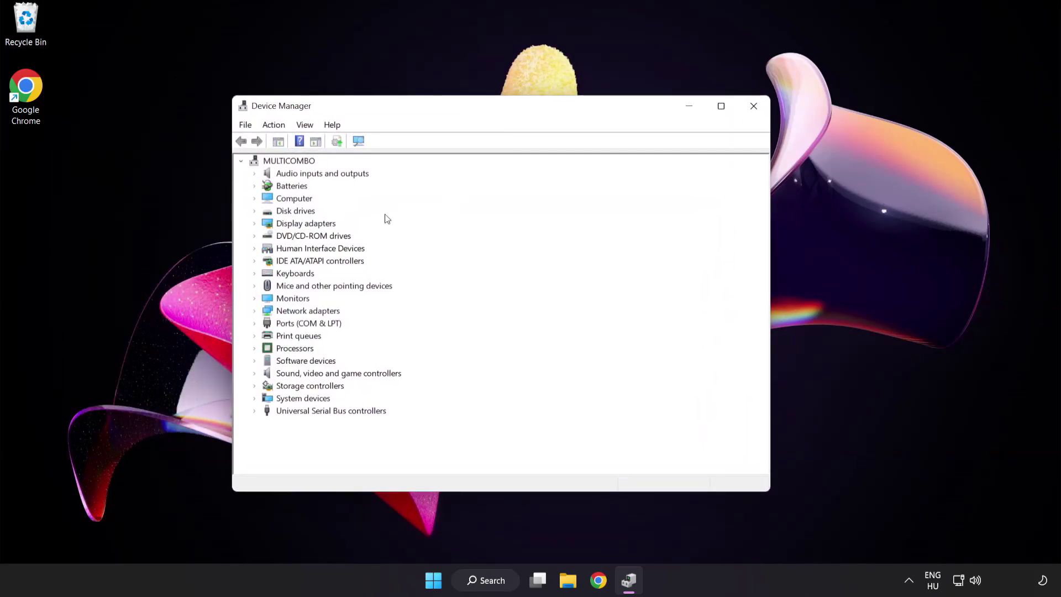
click(319, 229)
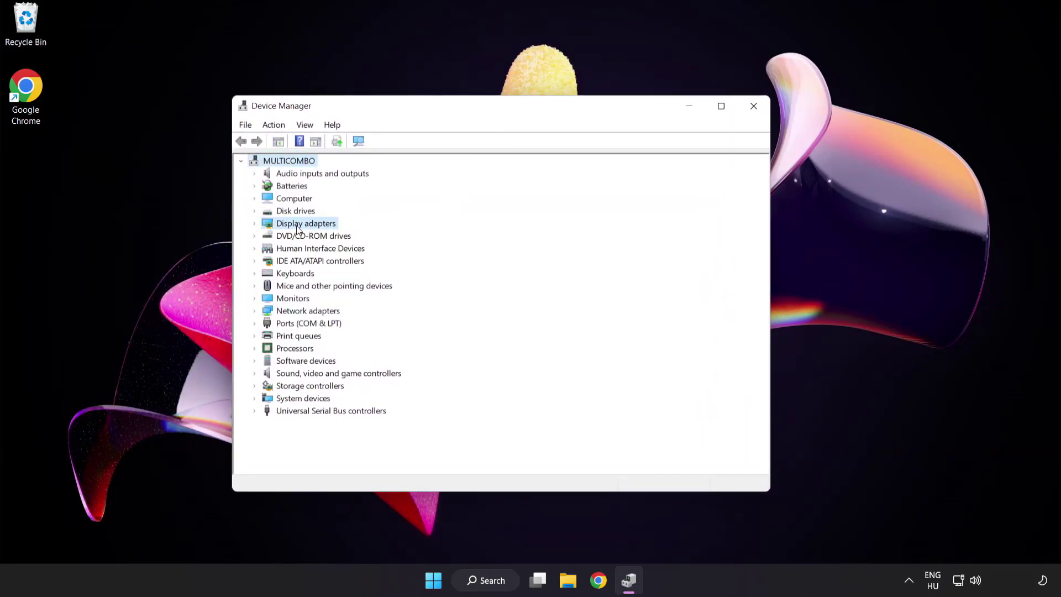
click(255, 223)
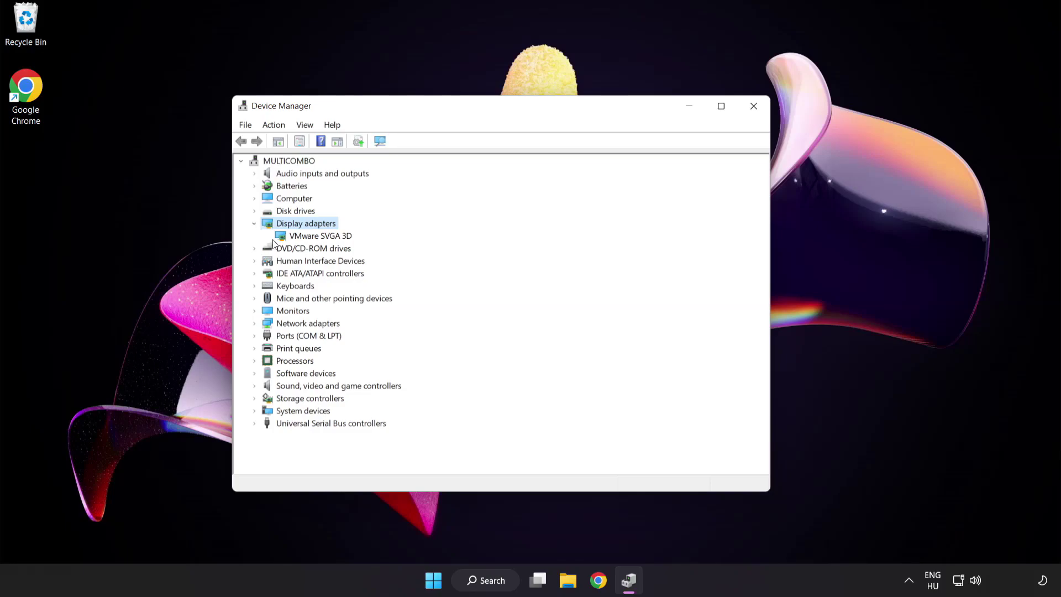
click(274, 240)
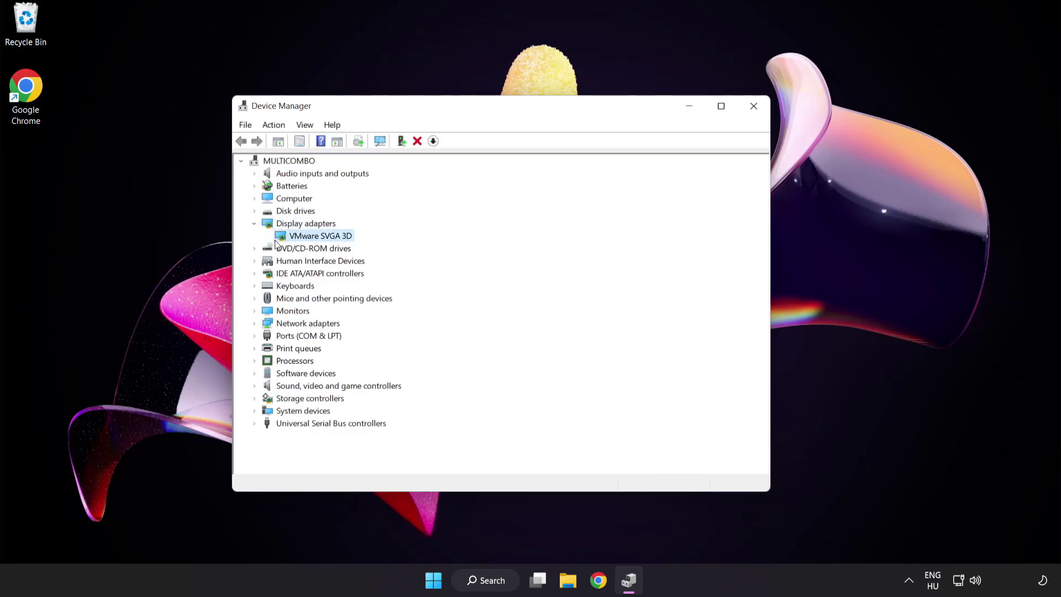
Search automatically for a newer VMware SVGA 3D driver, confirm the best is installed, close Device Manager
right_click(313, 236)
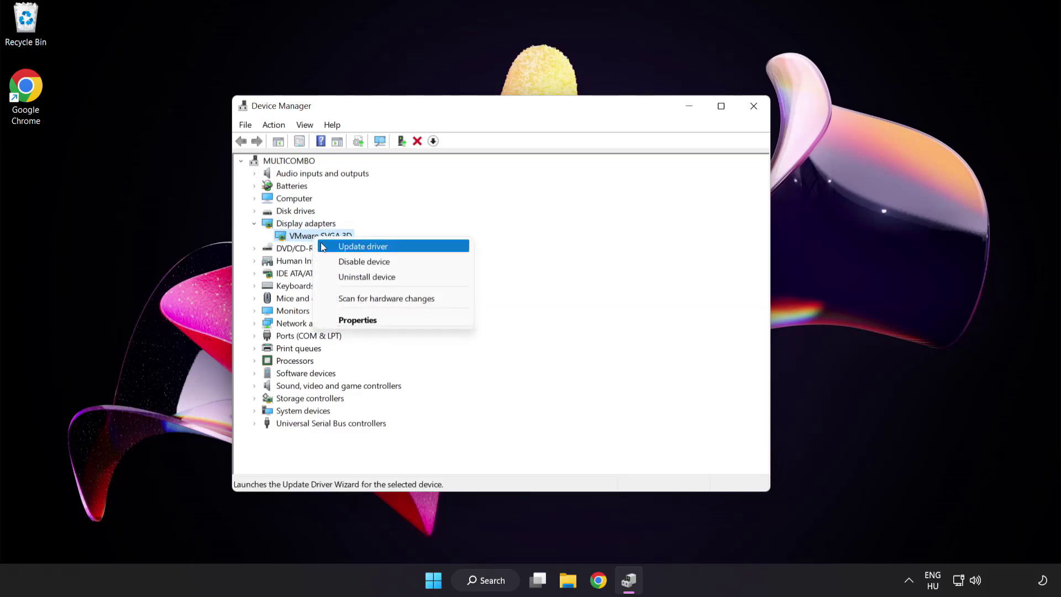
click(411, 248)
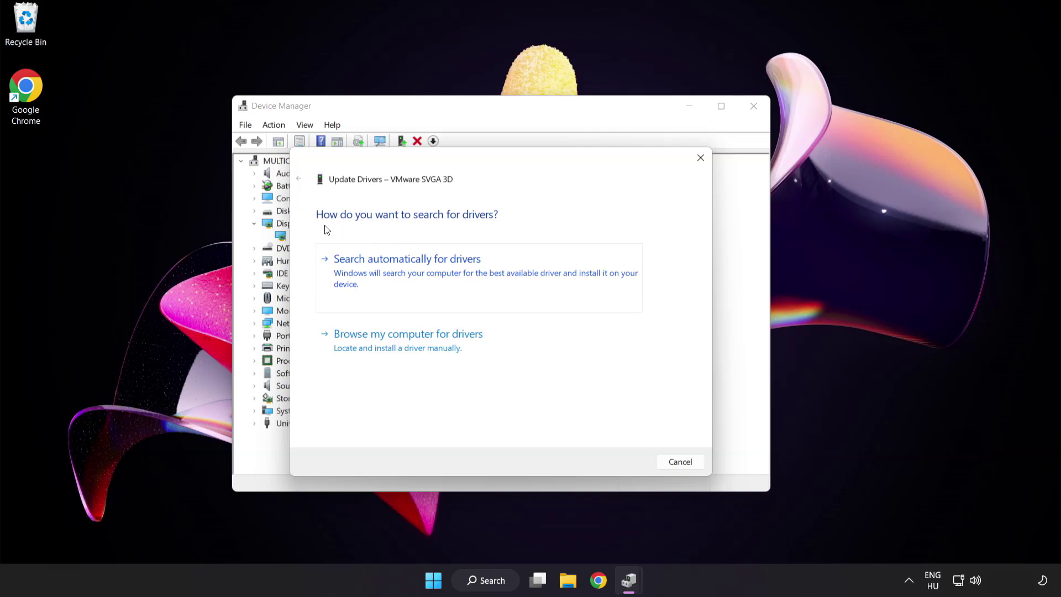
click(463, 275)
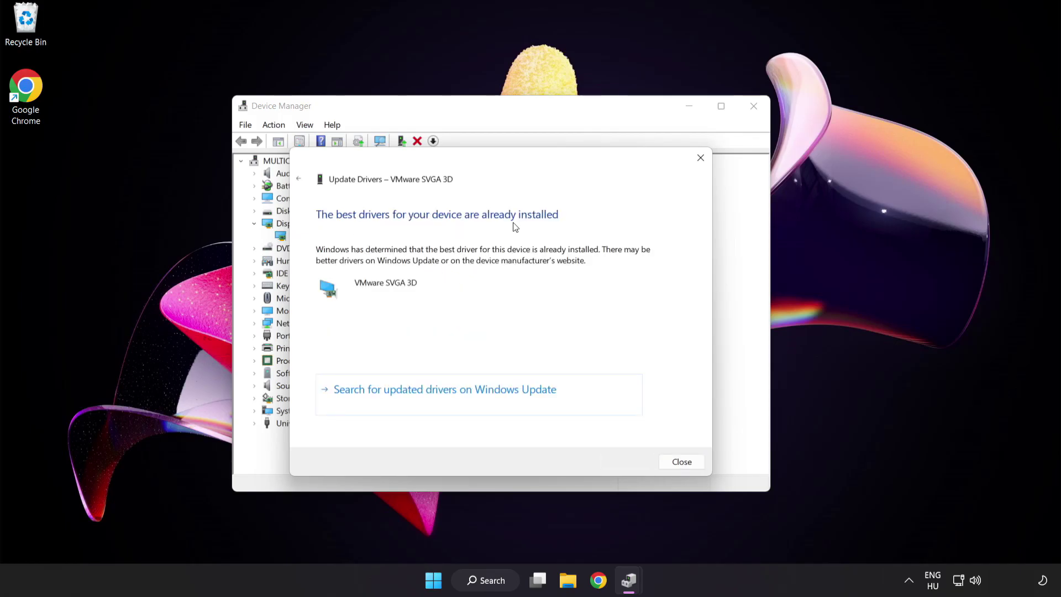
click(679, 463)
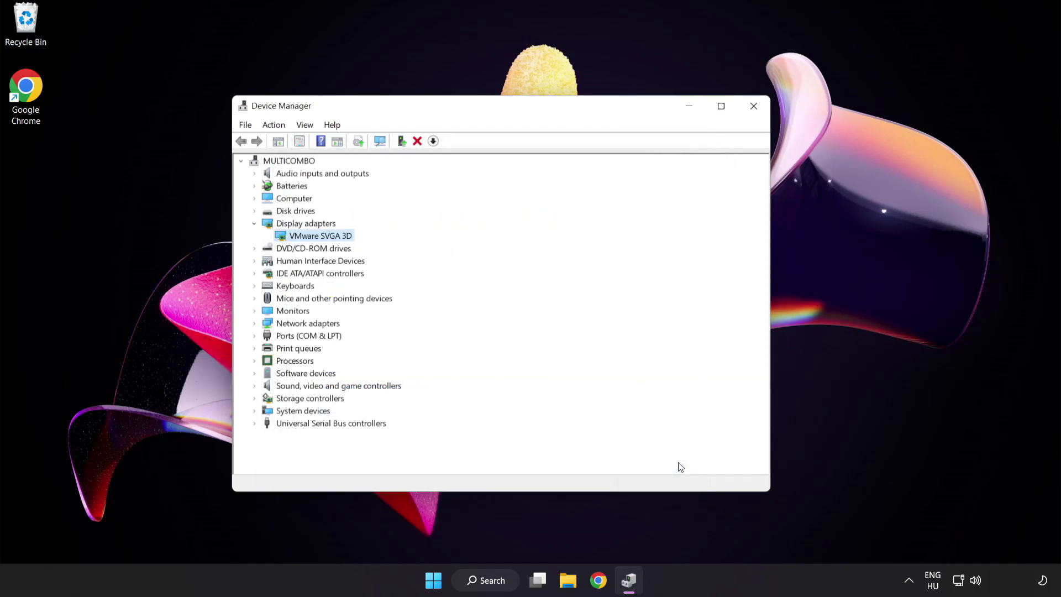
click(754, 107)
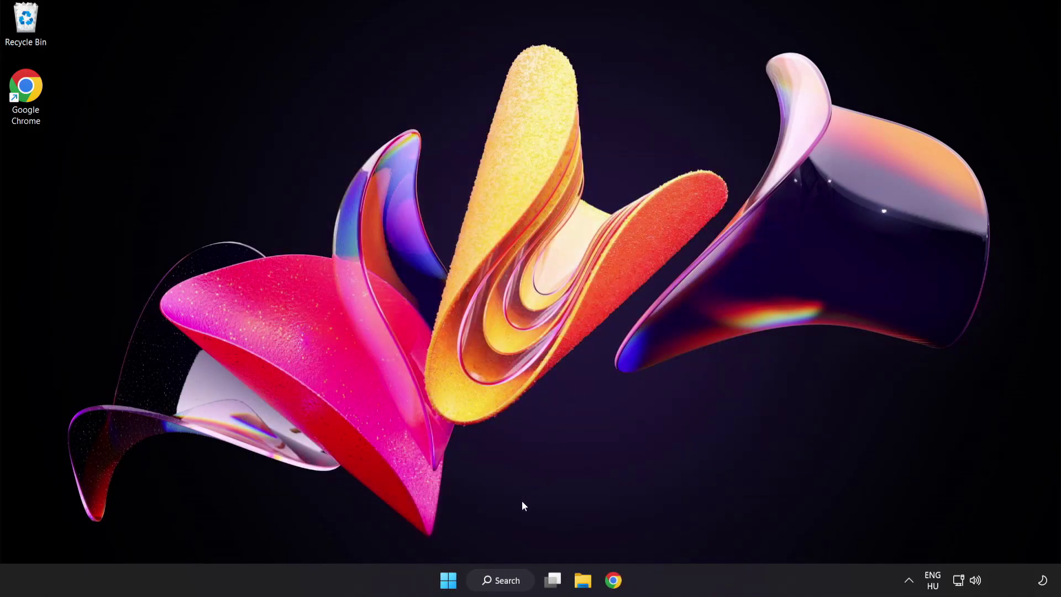
Open Windows Update via an 'update' search, check for updates, then close Settings
click(501, 580)
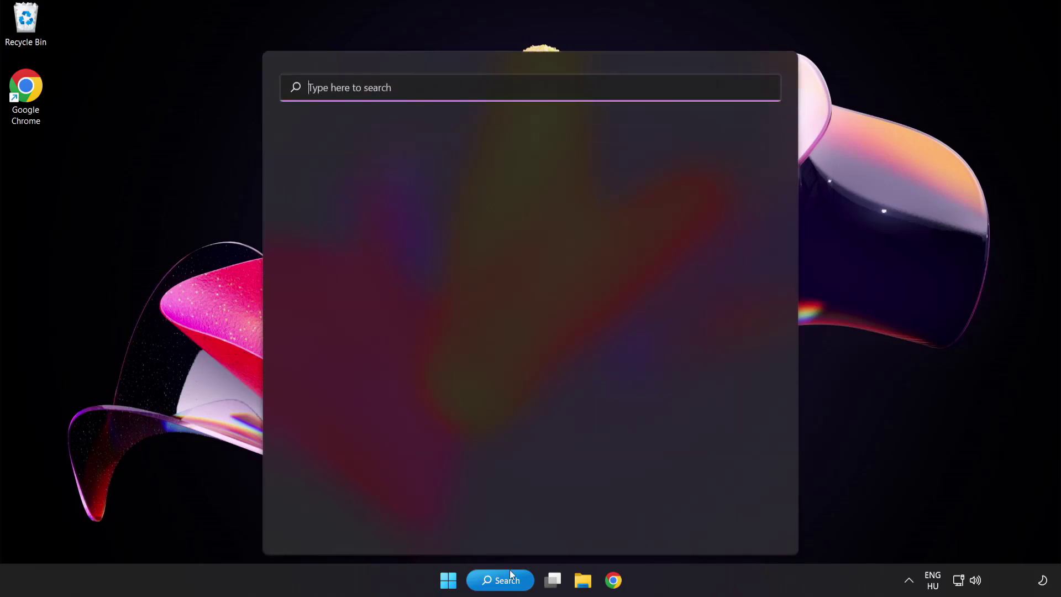
text(update)
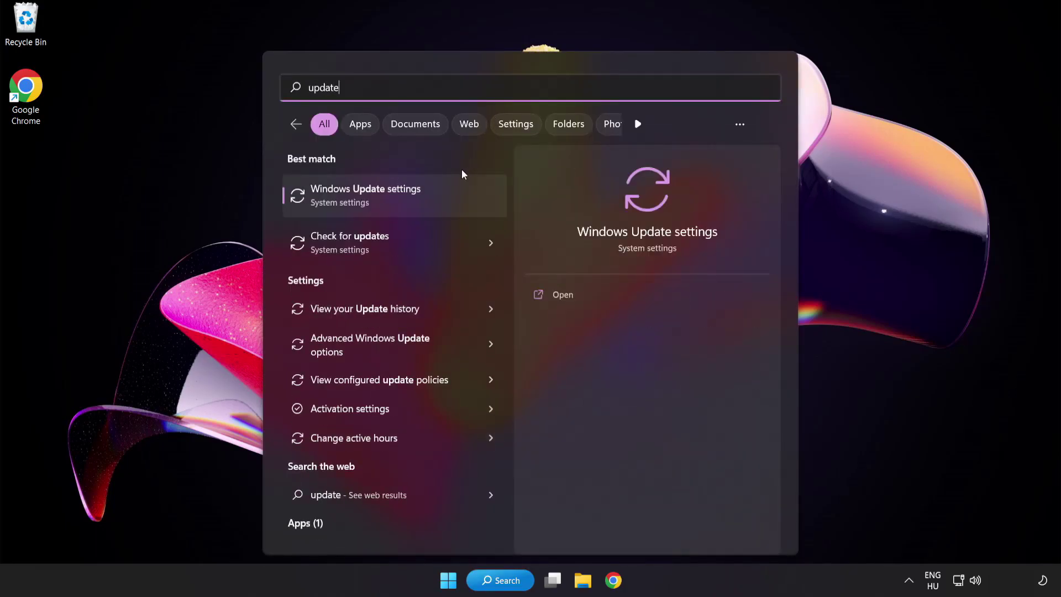
click(405, 203)
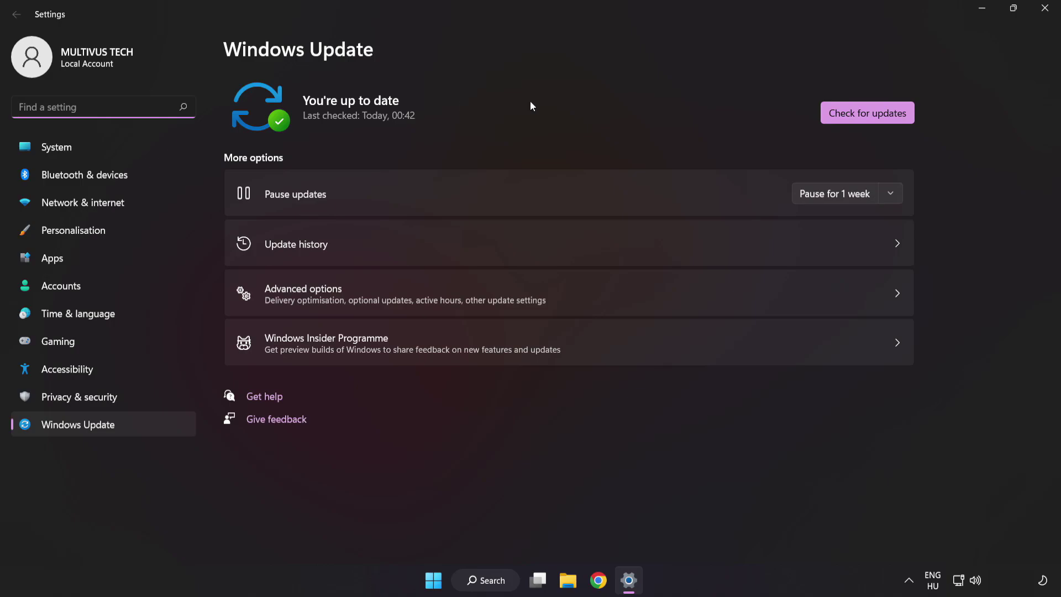
click(863, 118)
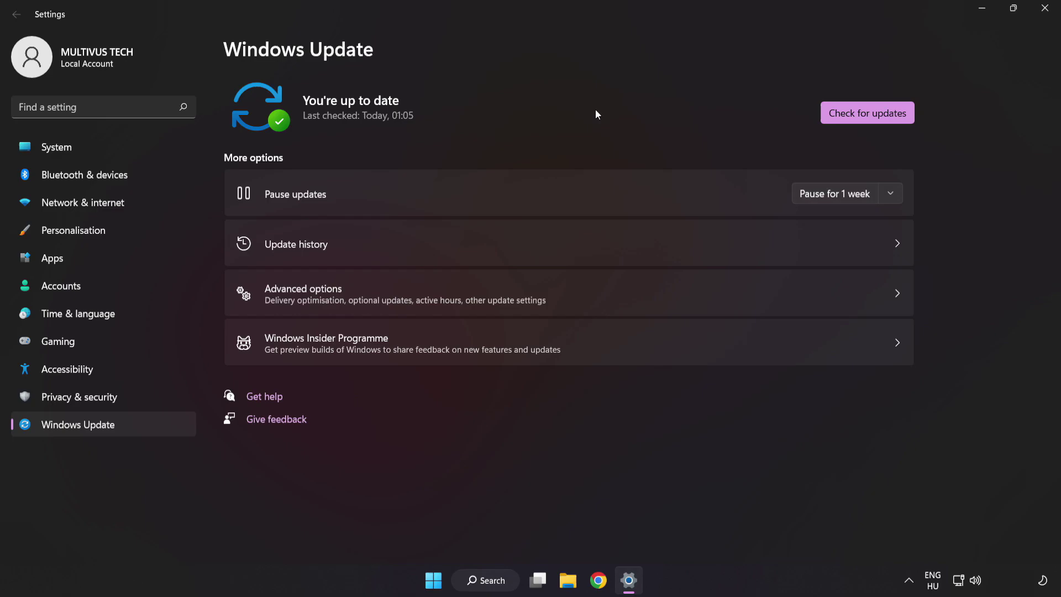
click(1044, 8)
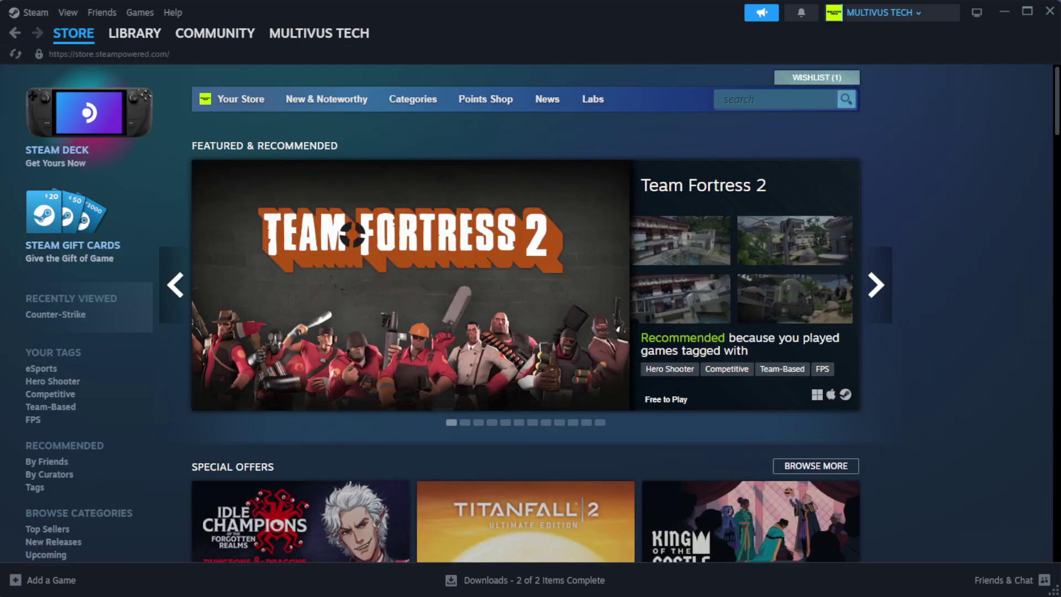
Go to Steam's Library Home and right-click YOUR NOT WORKING GAME under Favorites
mouse_move(154, 42)
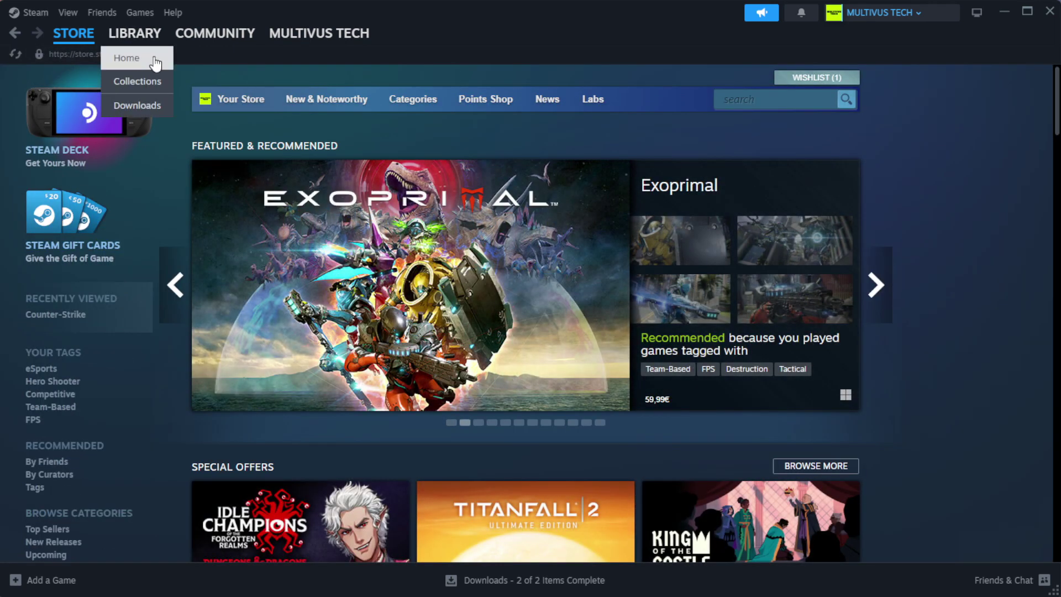
click(145, 58)
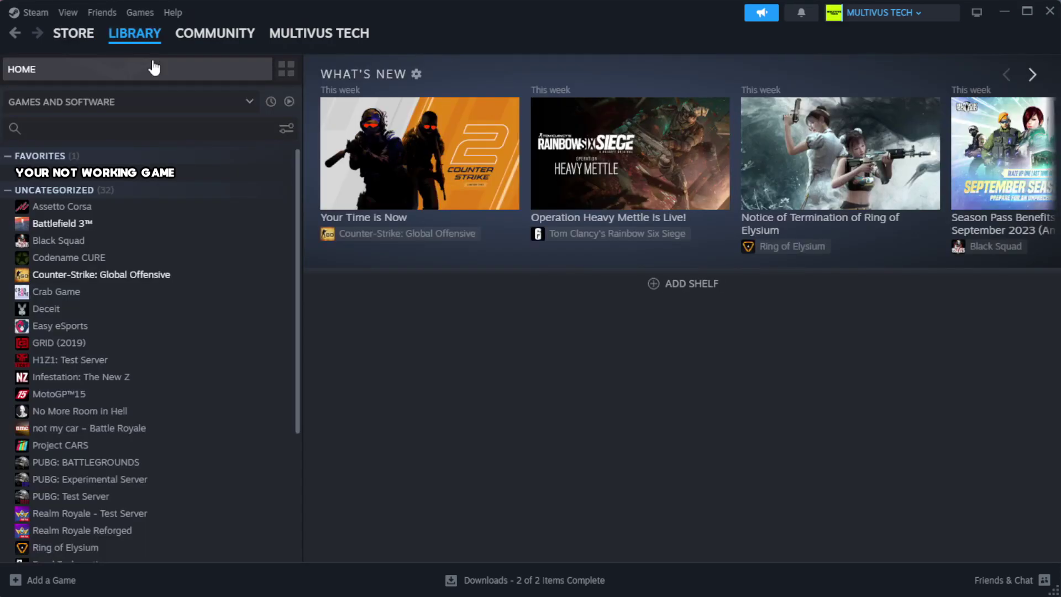
right_click(261, 175)
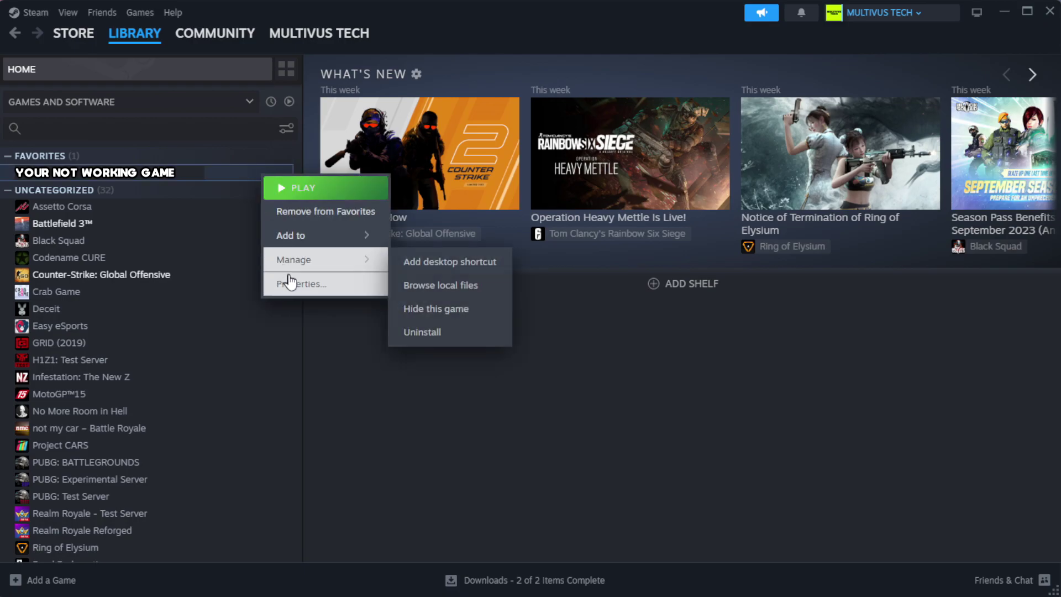
Verify the game's files from Properties > Installed Files, validating all 1039 files
click(337, 290)
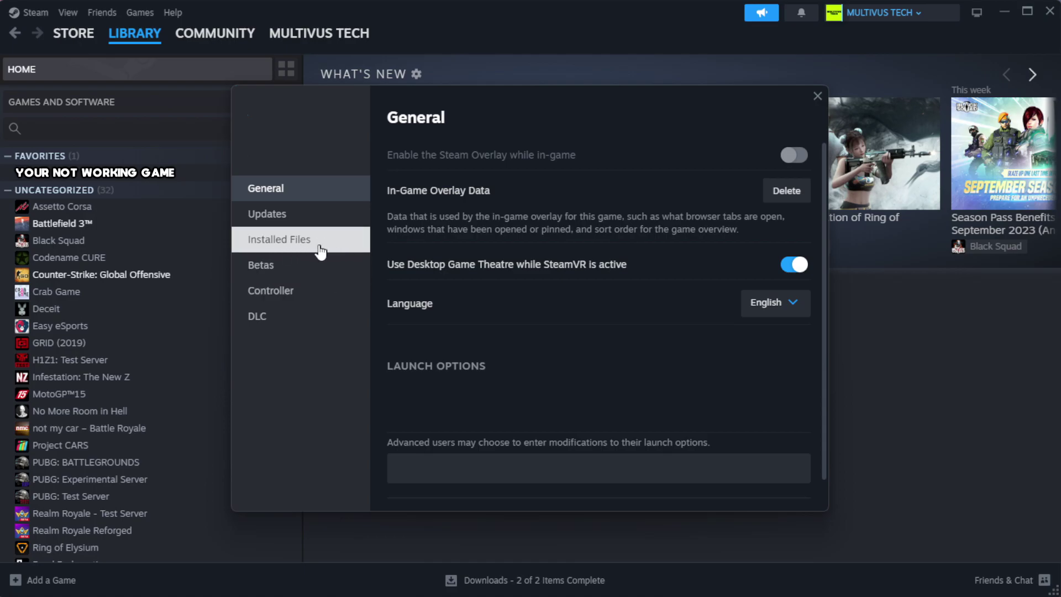
click(349, 252)
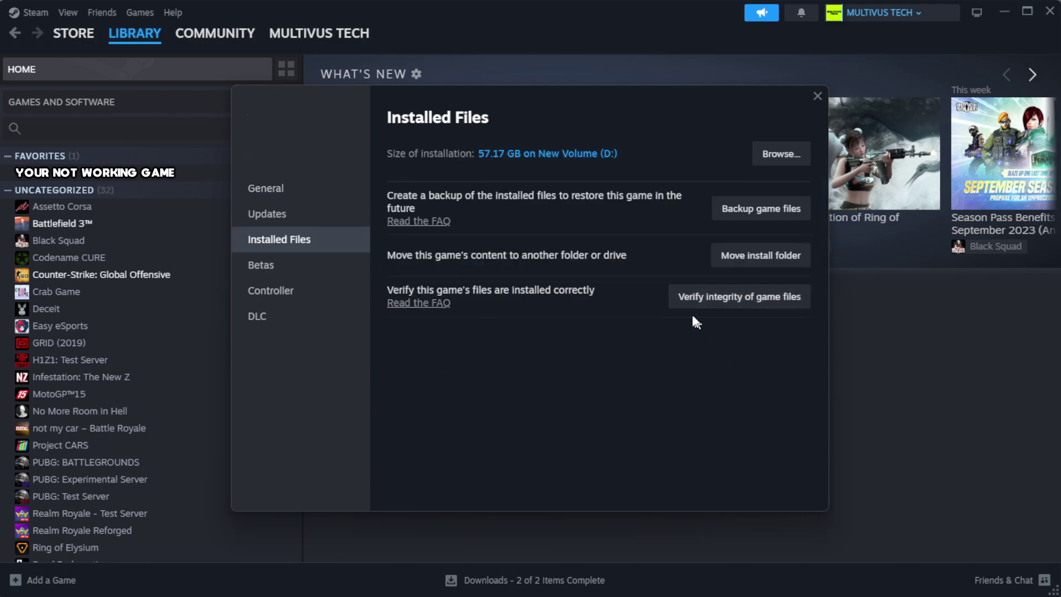
click(746, 308)
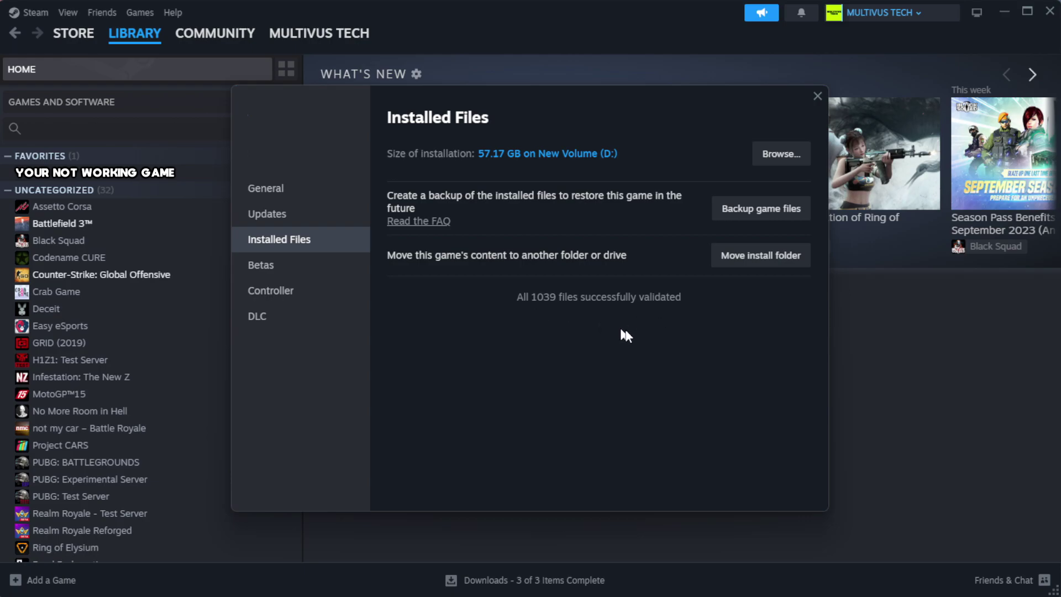
Browse to the game's install folder and open the YOUR NOT WORKING GAME shortcut's Properties
click(779, 161)
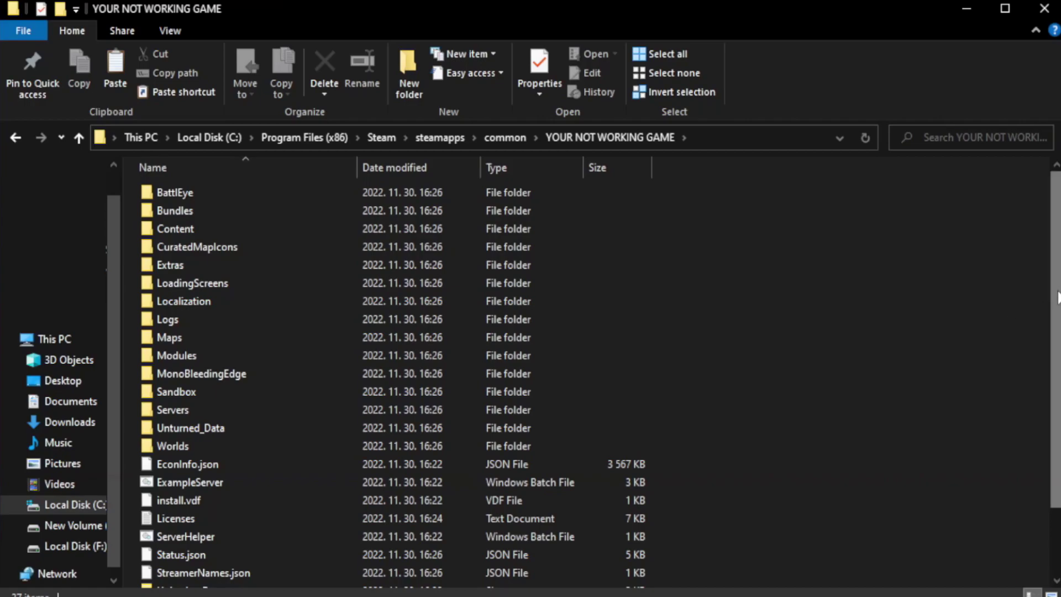
drag(1056, 327, 1059, 393)
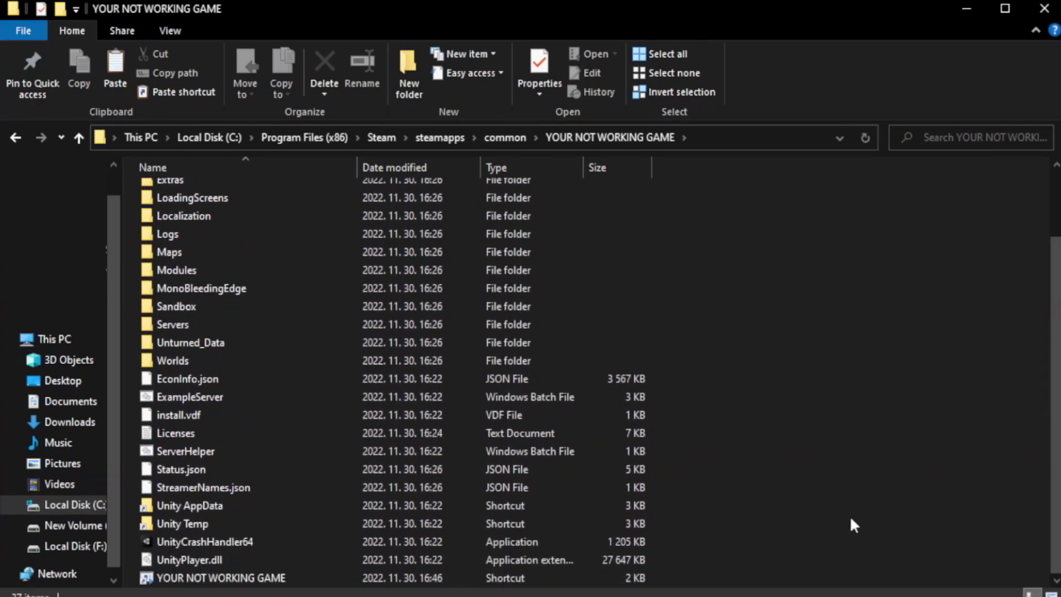
click(421, 579)
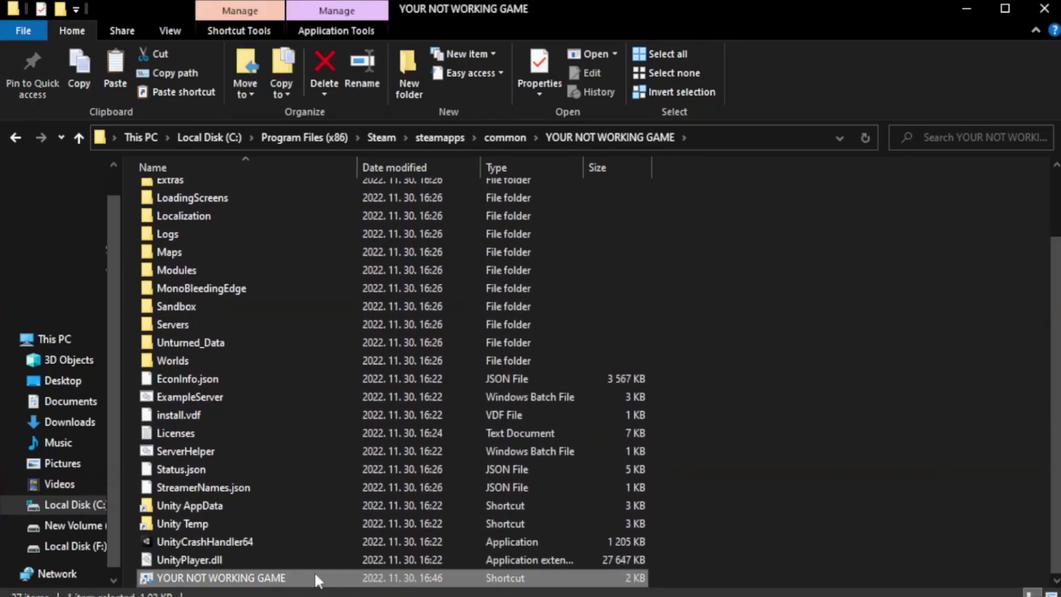
right_click(355, 578)
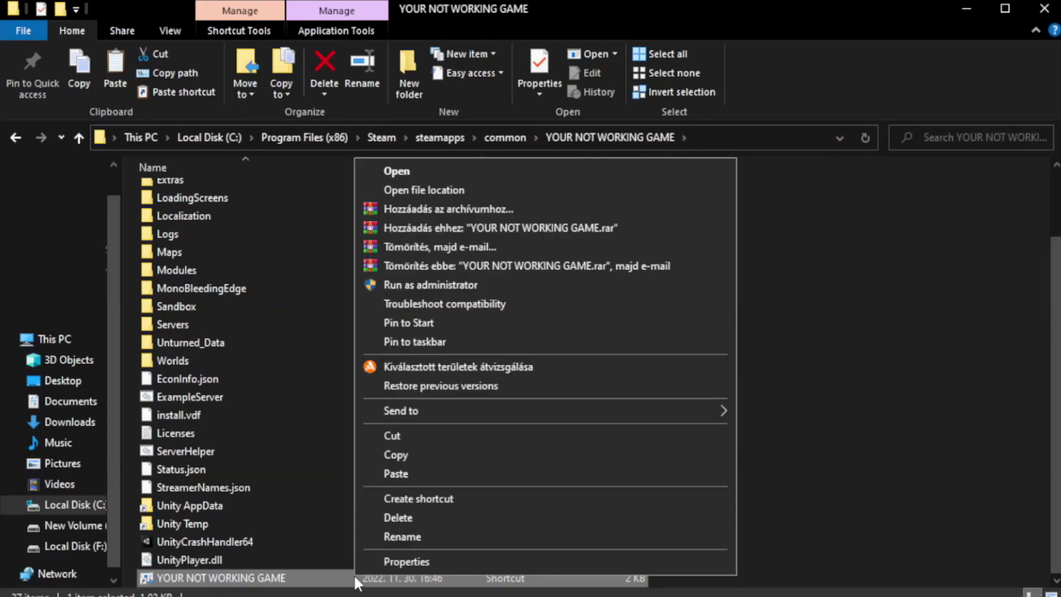
click(541, 561)
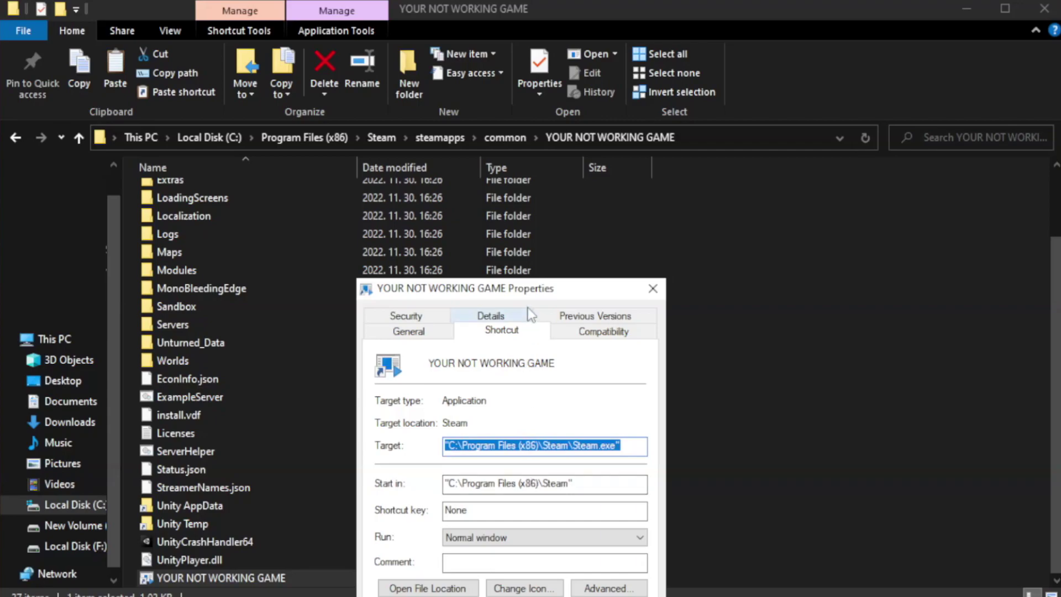
drag(533, 289, 534, 112)
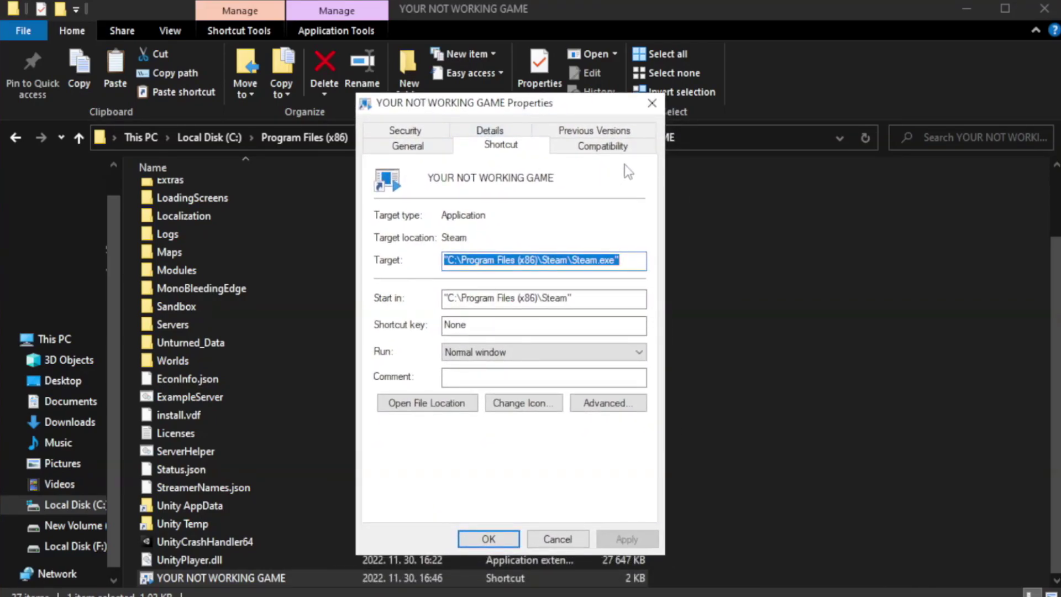
Set the shortcut to Windows 8 compatibility mode, run as administrator, disable fullscreen optimizations, and save
click(598, 151)
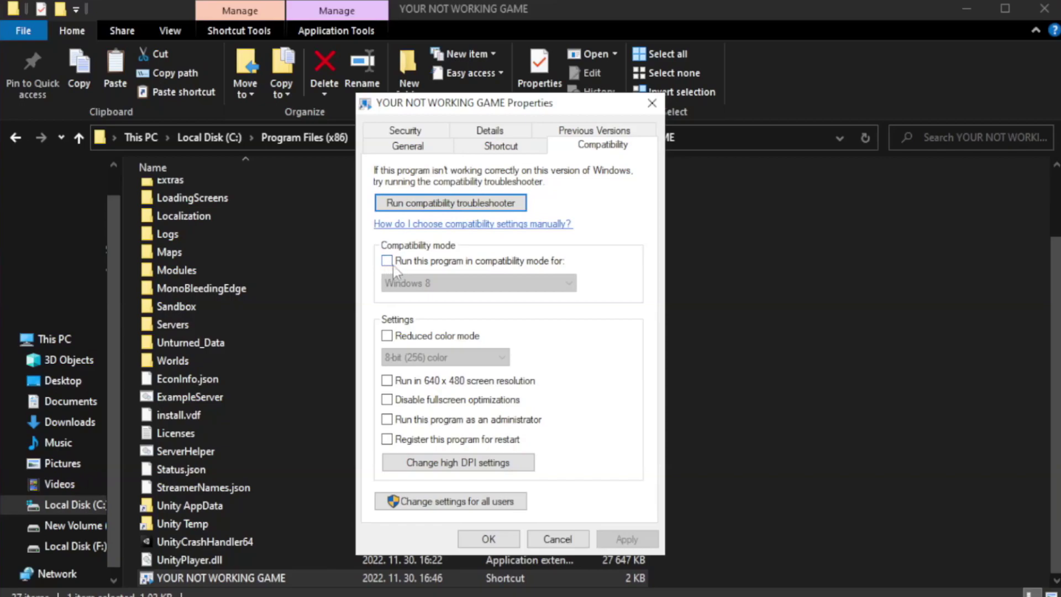
click(421, 267)
click(448, 279)
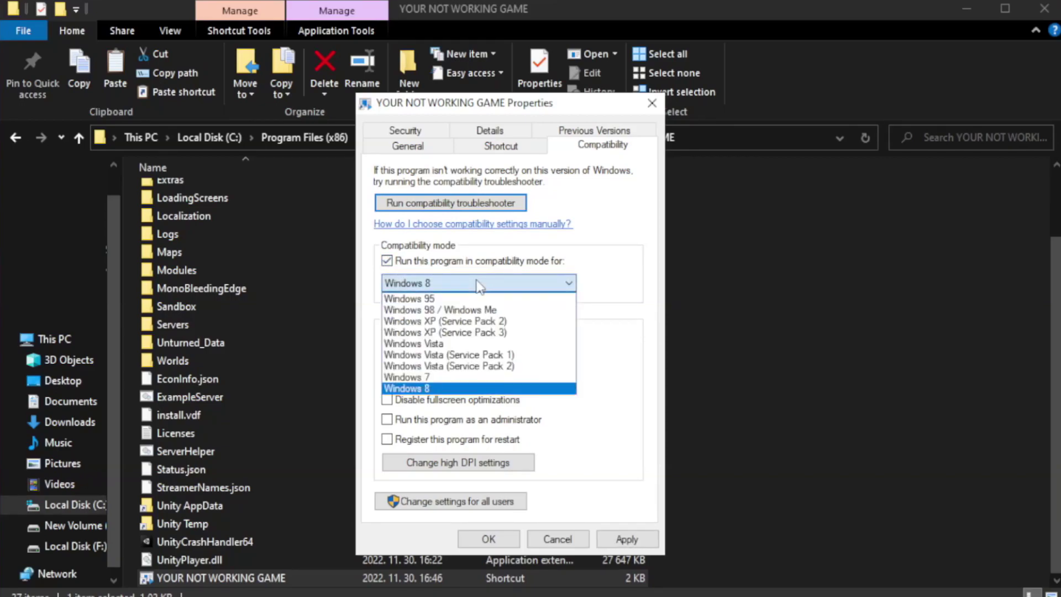
click(449, 389)
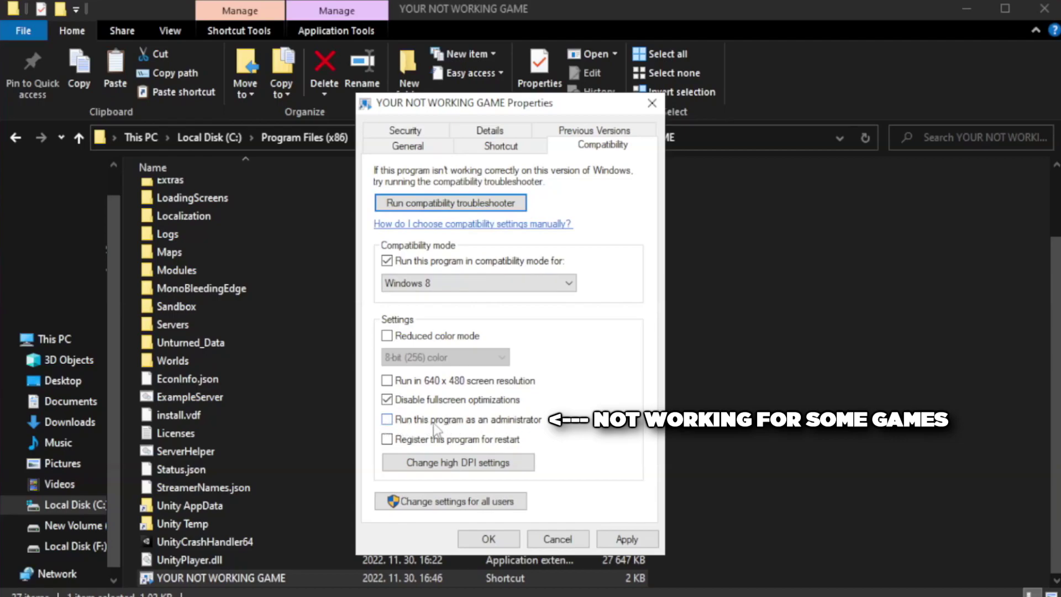
click(416, 426)
click(627, 540)
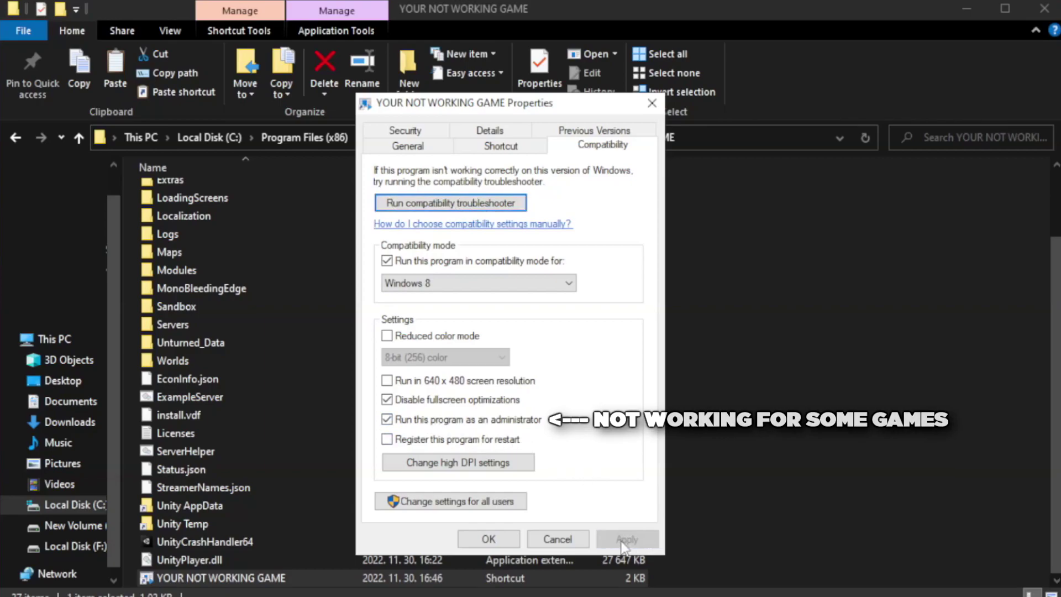
click(487, 540)
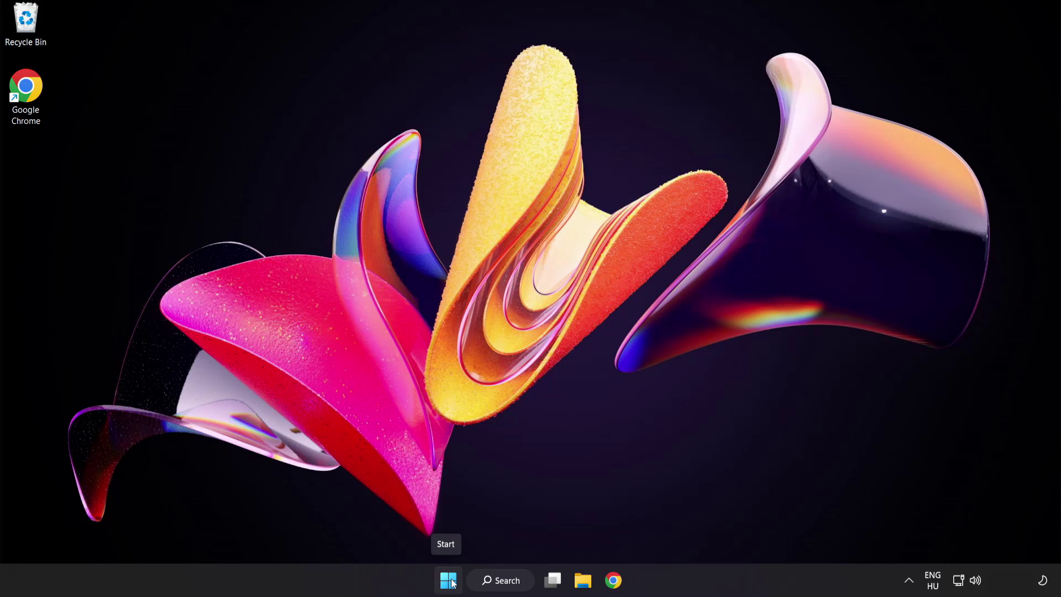
Open Task Manager from the Start button's context menu and show its Startup apps list
right_click(451, 582)
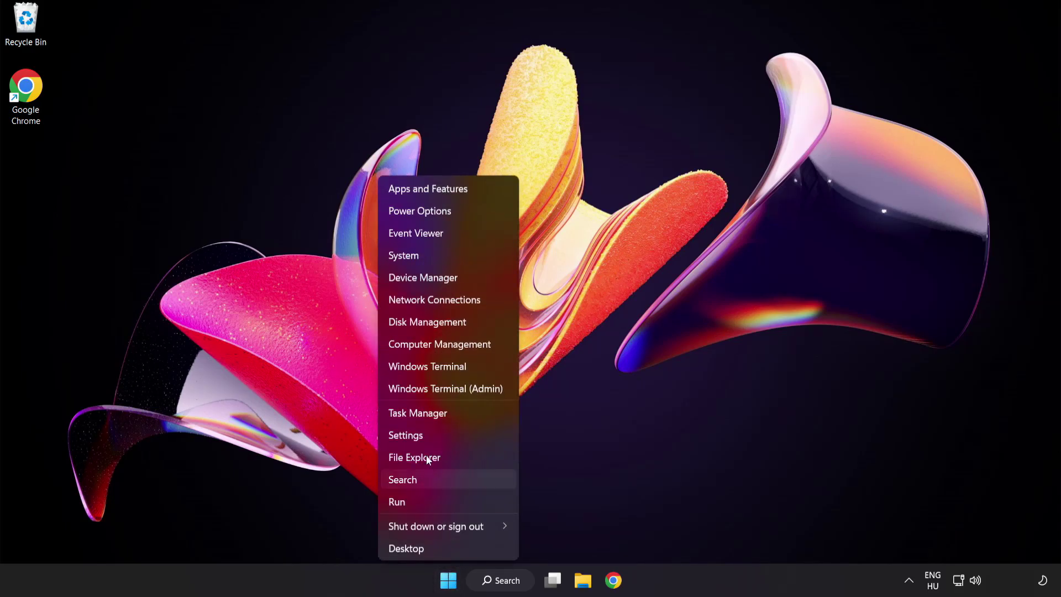
click(459, 415)
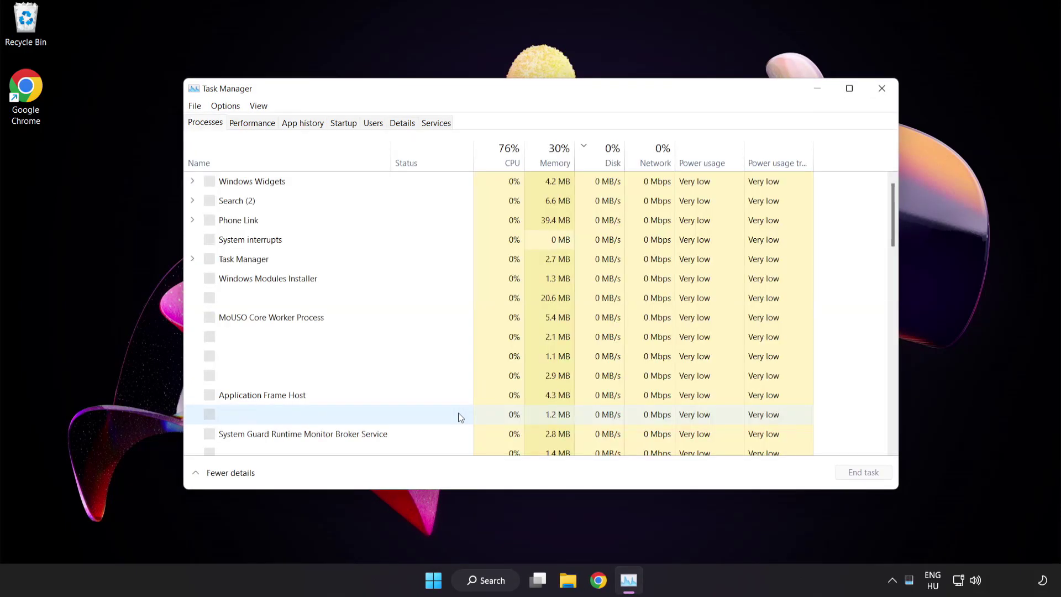
click(350, 125)
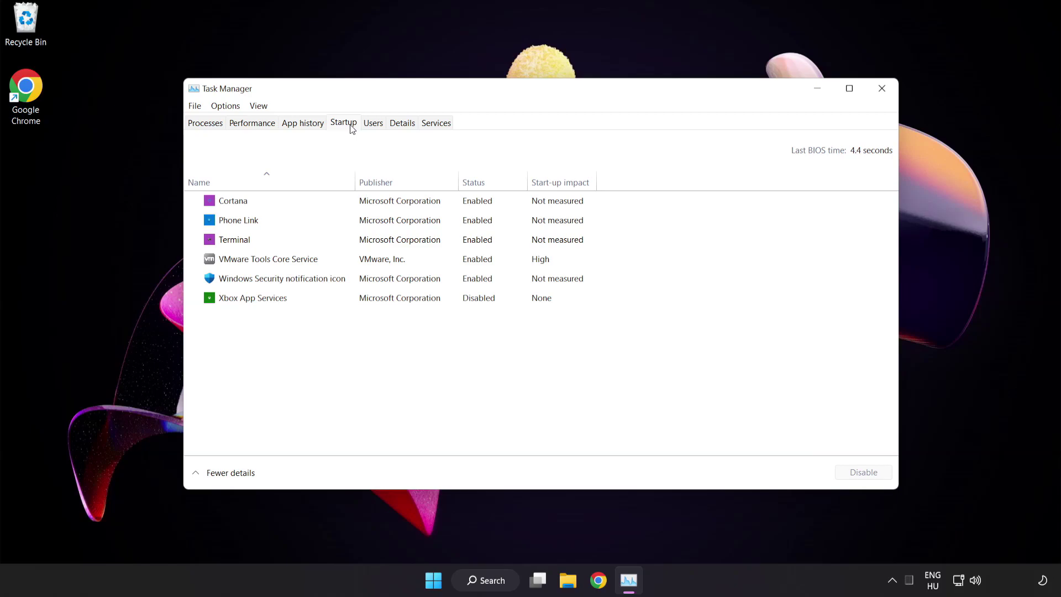
Disable Cortana, Phone Link, Terminal and Windows Security notification icon from launching at startup
click(352, 205)
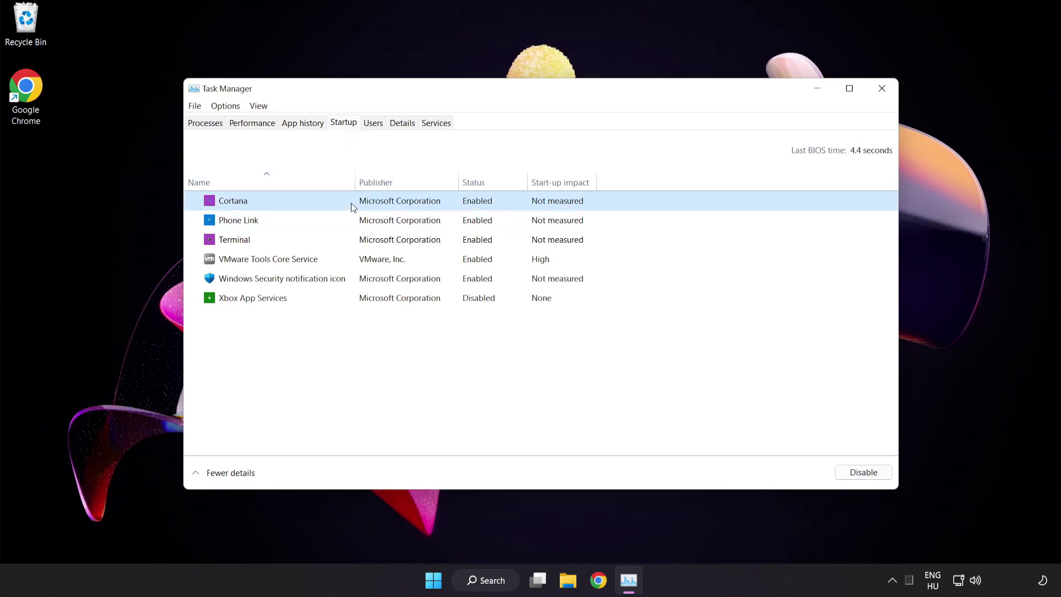
click(866, 473)
click(327, 217)
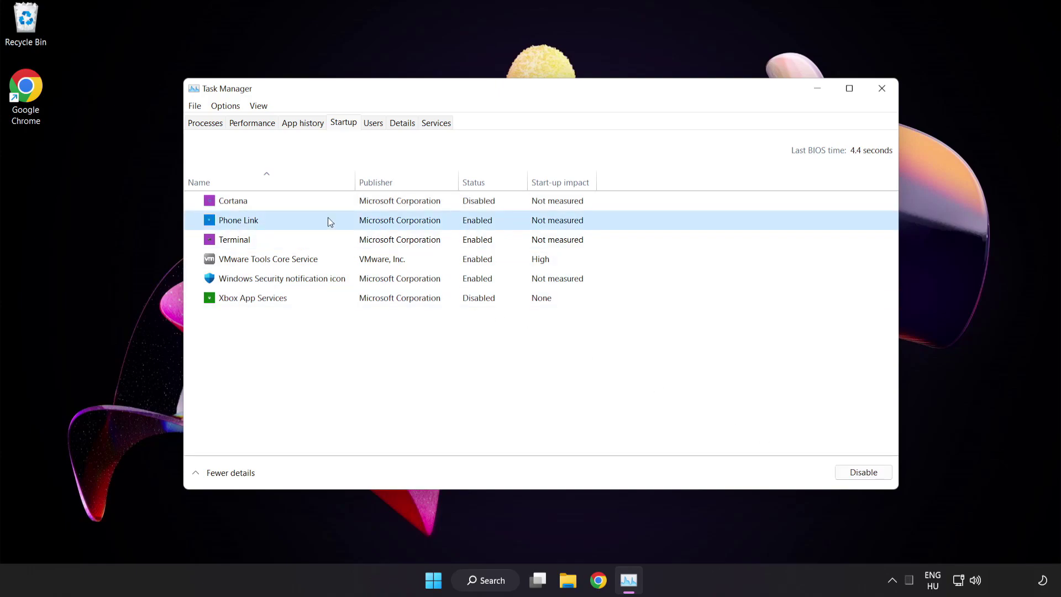
click(860, 480)
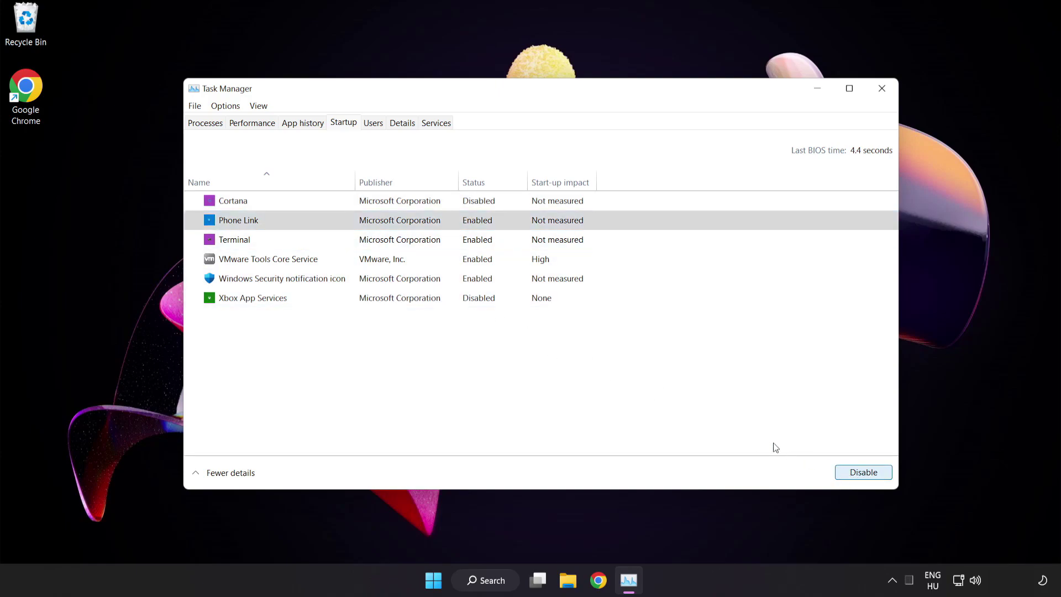
click(343, 243)
click(845, 471)
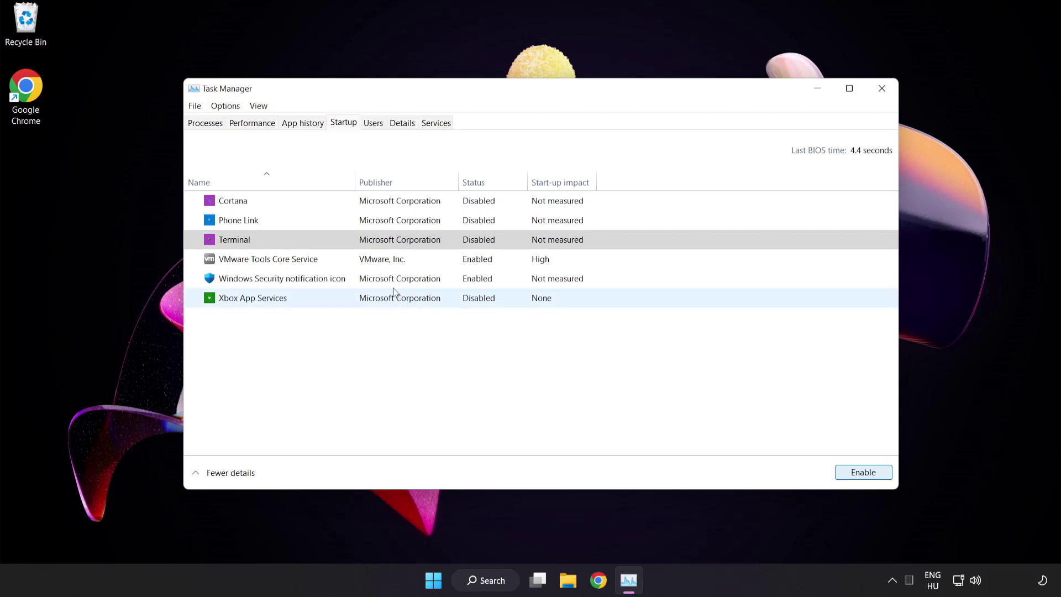
click(359, 279)
click(856, 473)
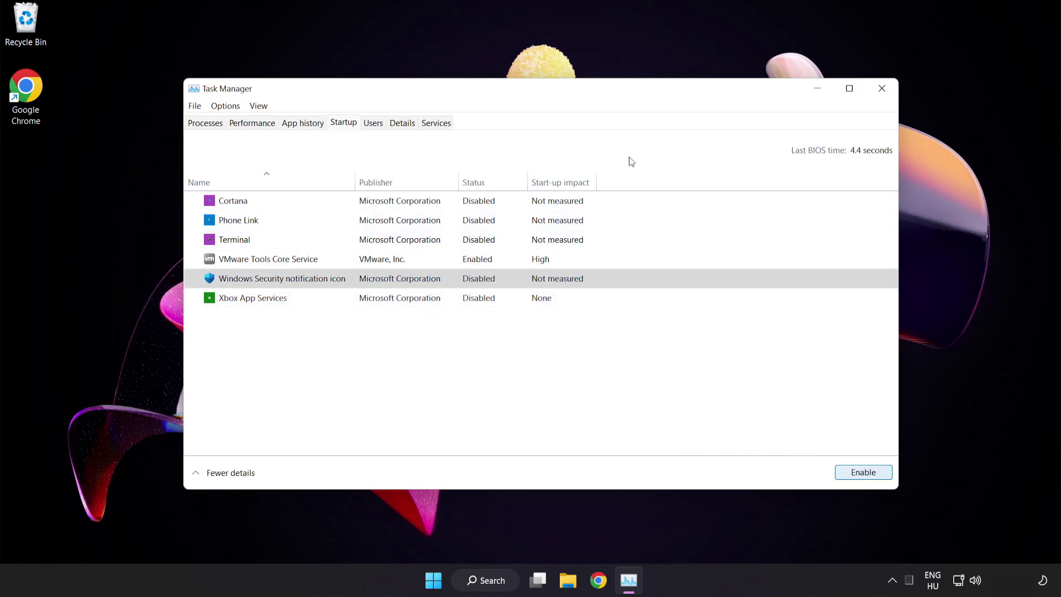
Close Task Manager and launch Windows Security from a 'security' search
click(881, 90)
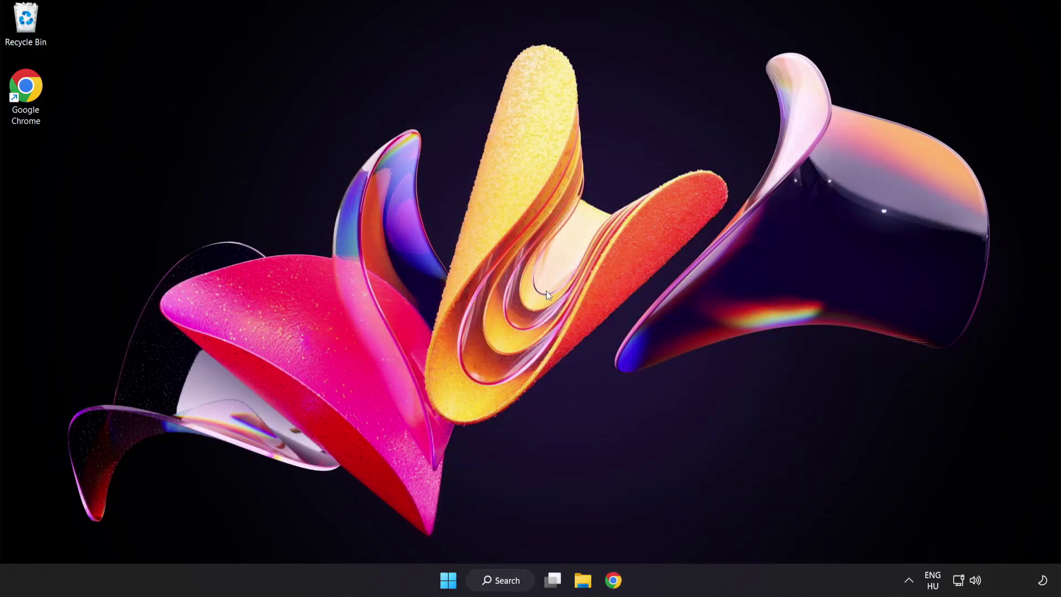
click(506, 580)
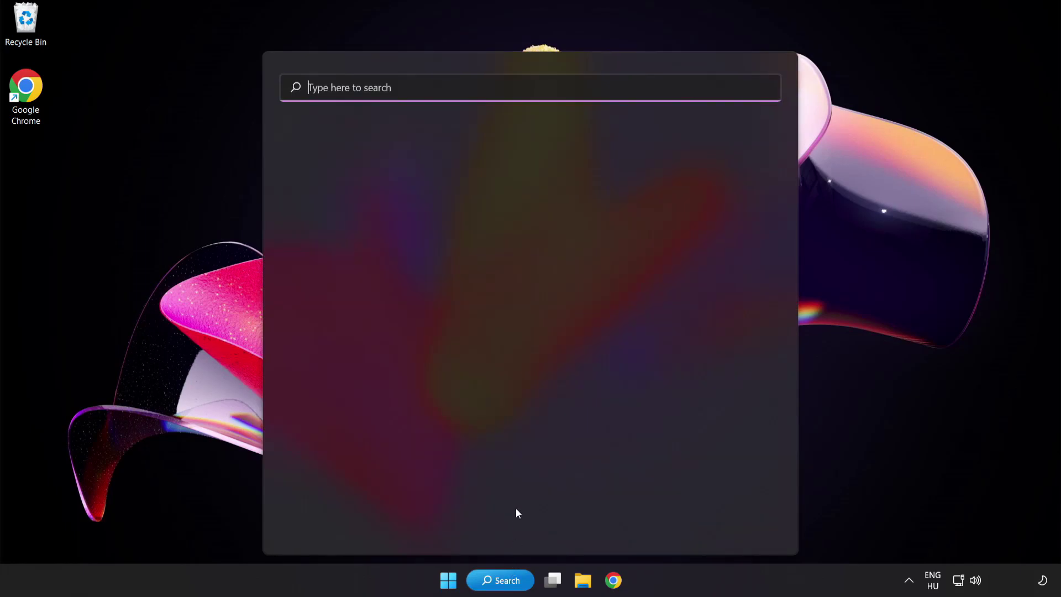
text(sec)
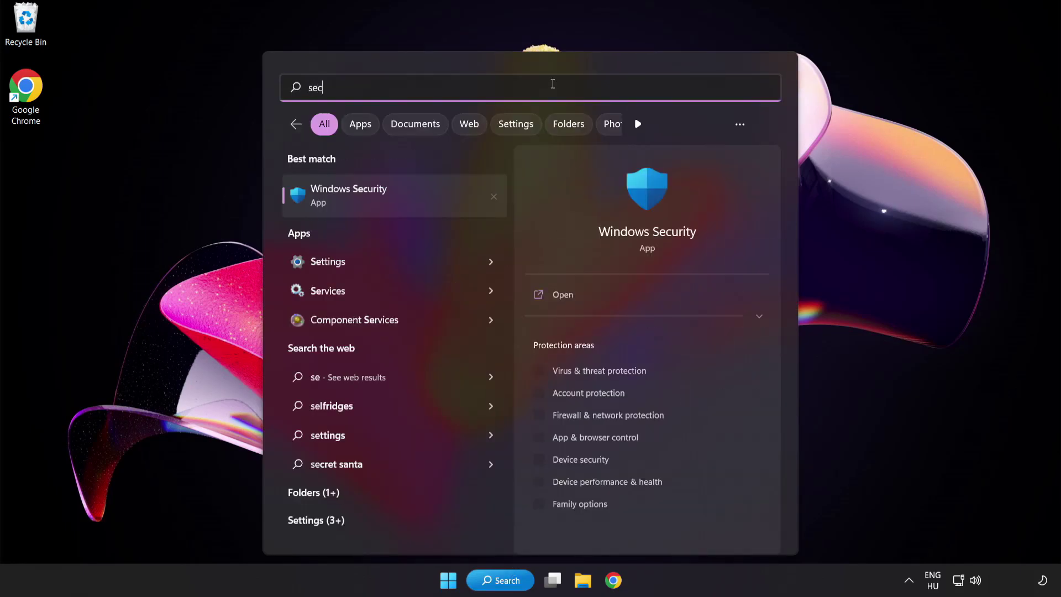
text(urity)
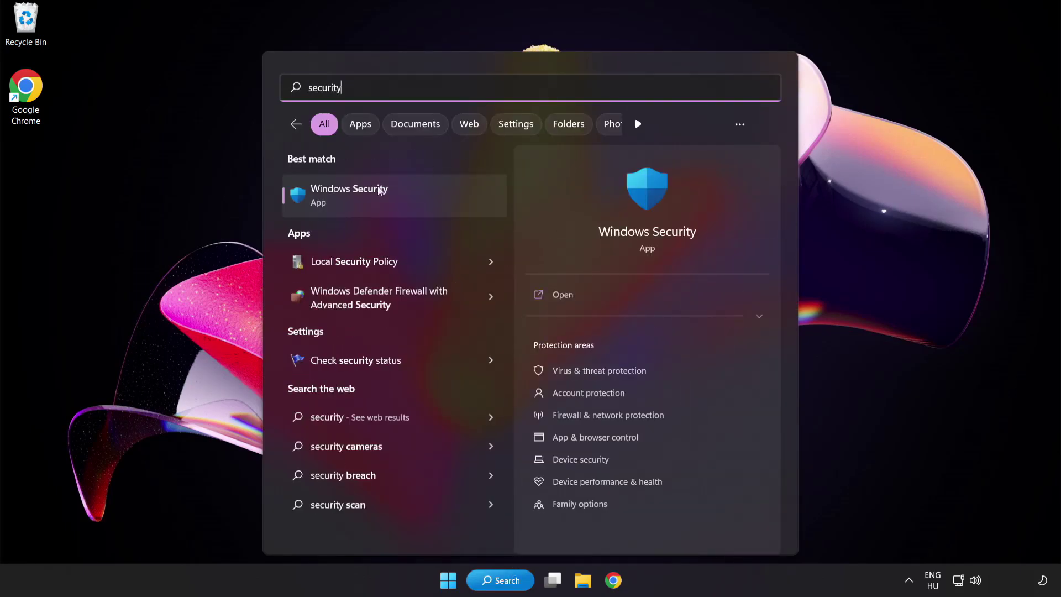
click(402, 198)
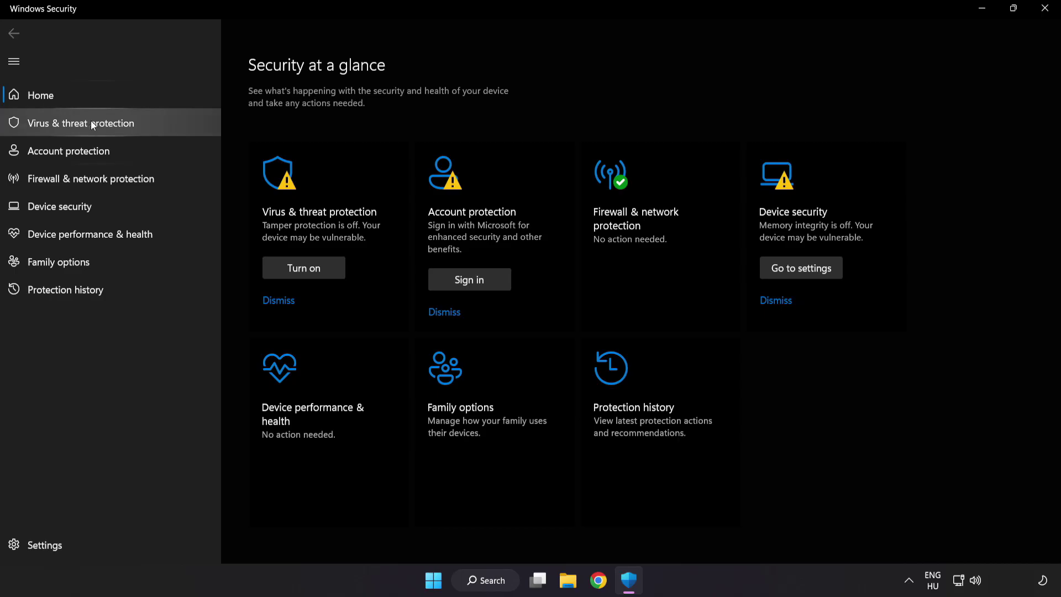
Go to Virus & threat protection settings and open Add or remove exclusions
click(161, 122)
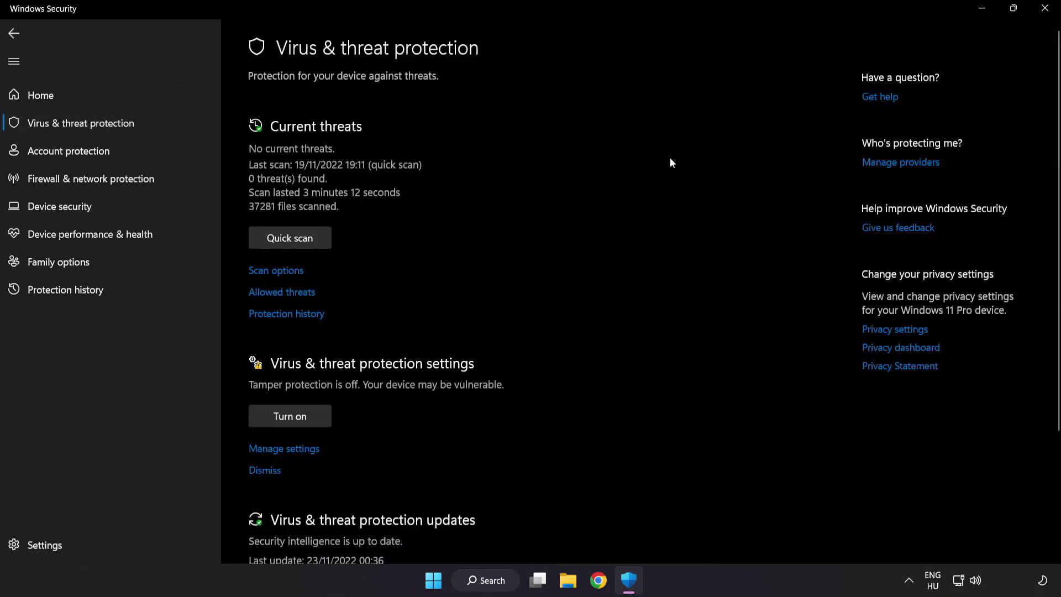
scroll(671, 162, down, 3)
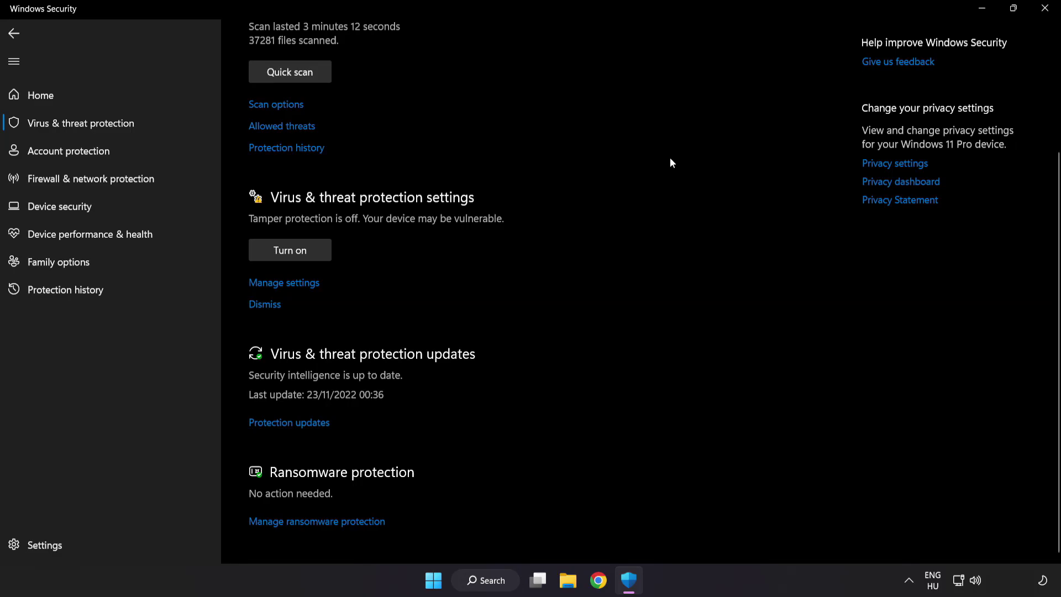
click(292, 283)
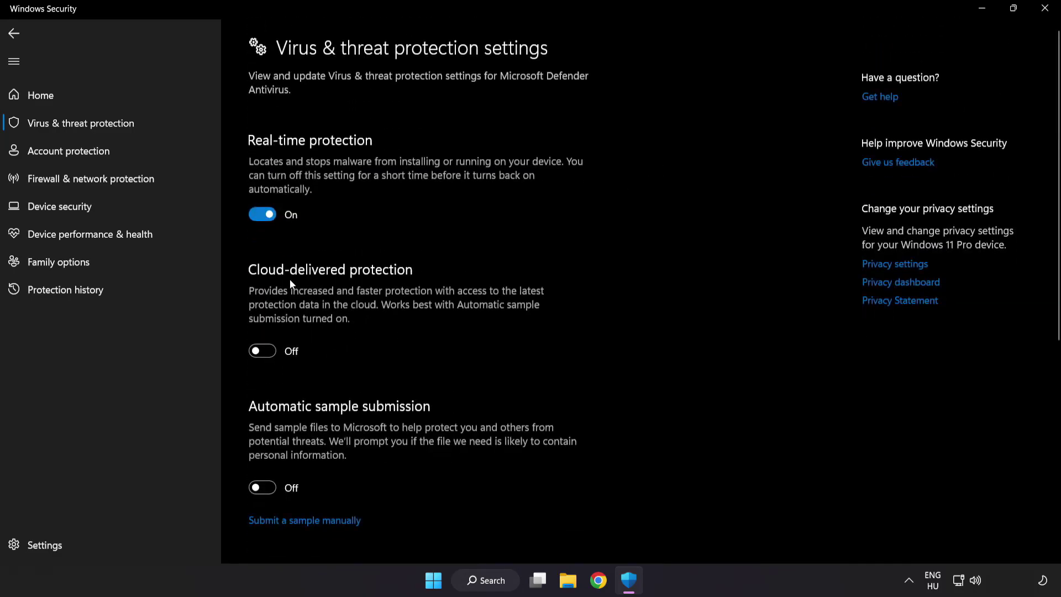
scroll(617, 287, down, 7)
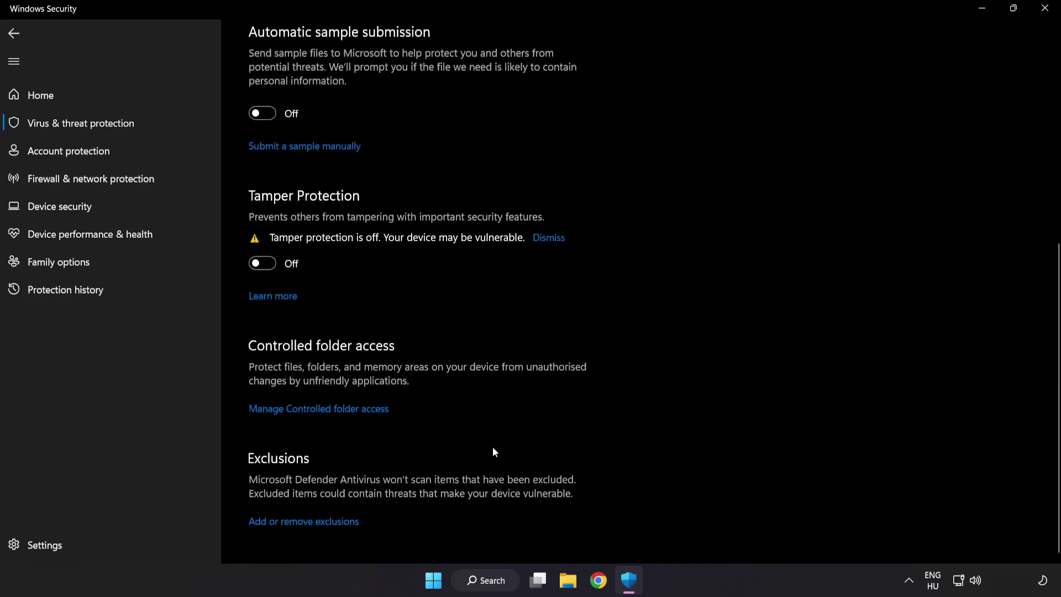
click(309, 523)
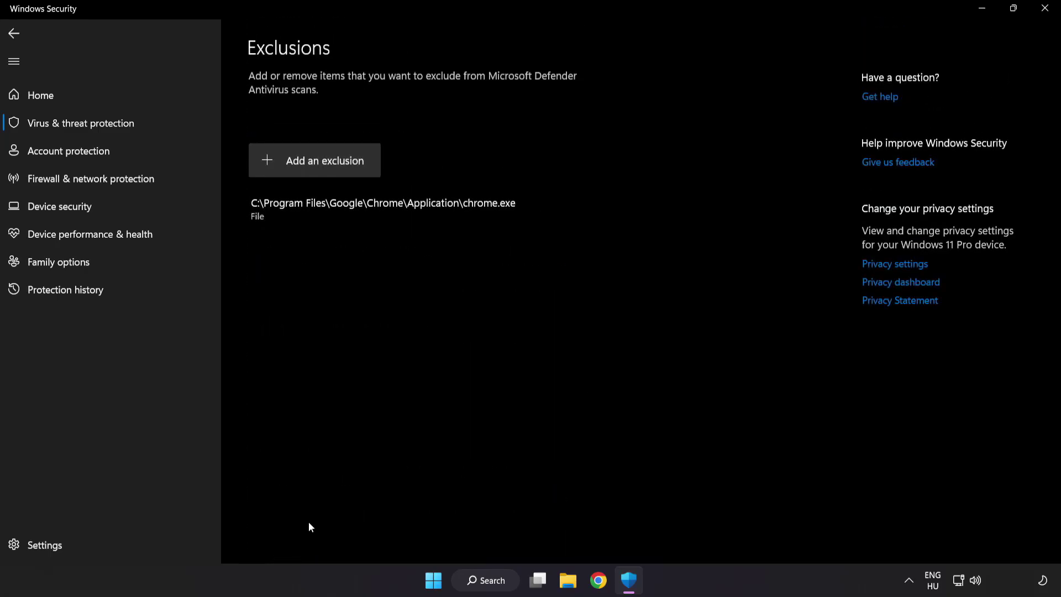
Start a new file exclusion and browse to C:\Program Files (x86)
click(316, 169)
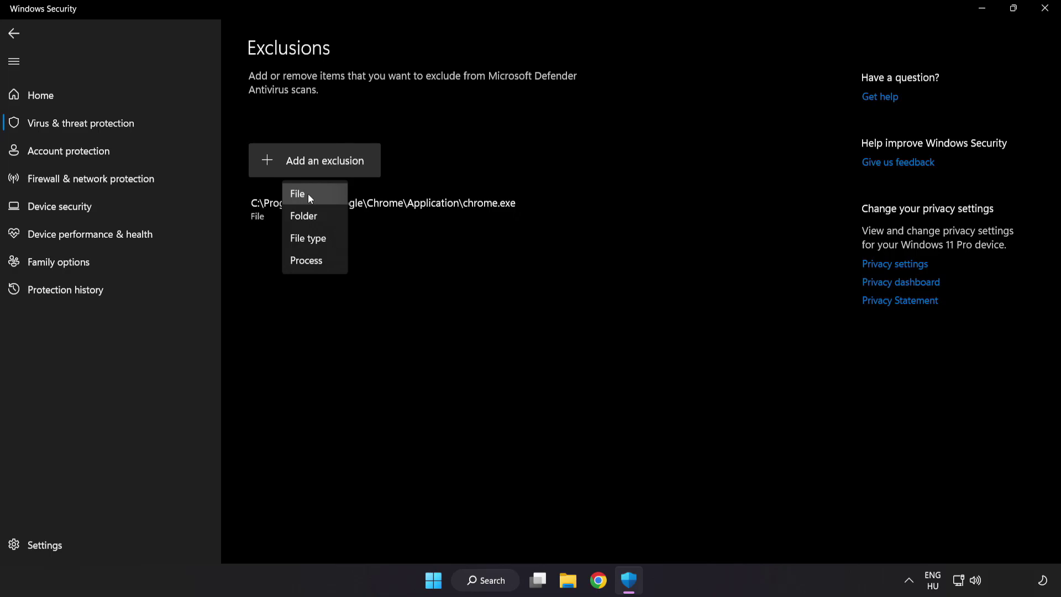
click(309, 195)
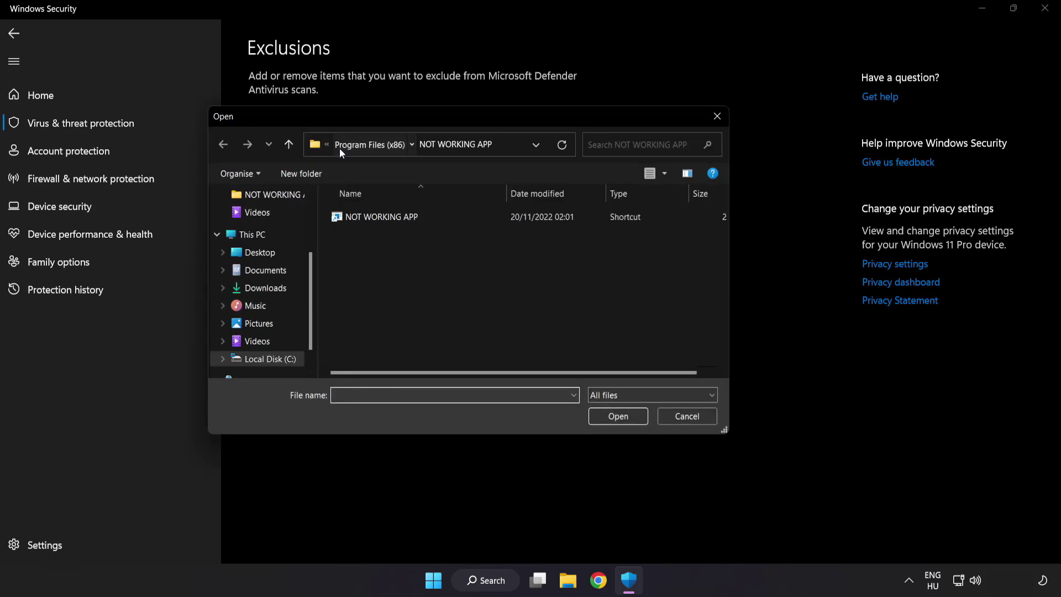
click(339, 148)
click(347, 144)
click(348, 145)
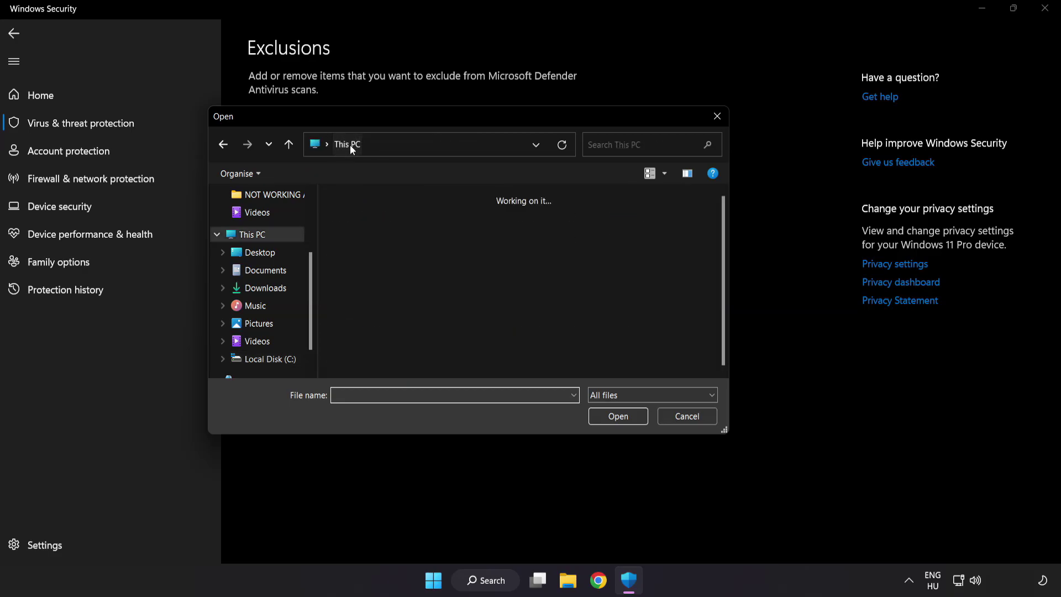
double_click(395, 362)
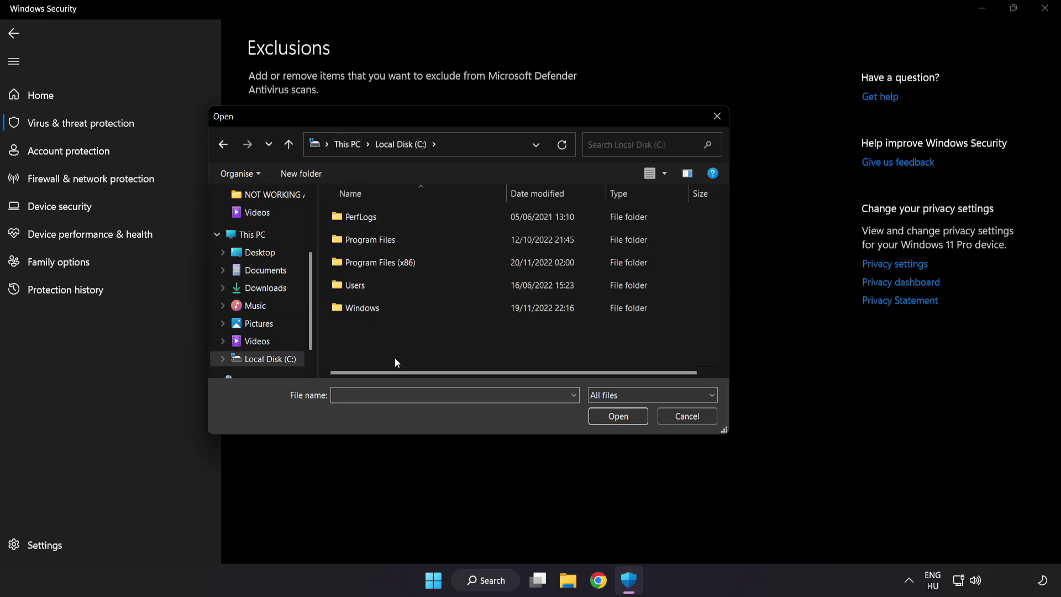
double_click(407, 256)
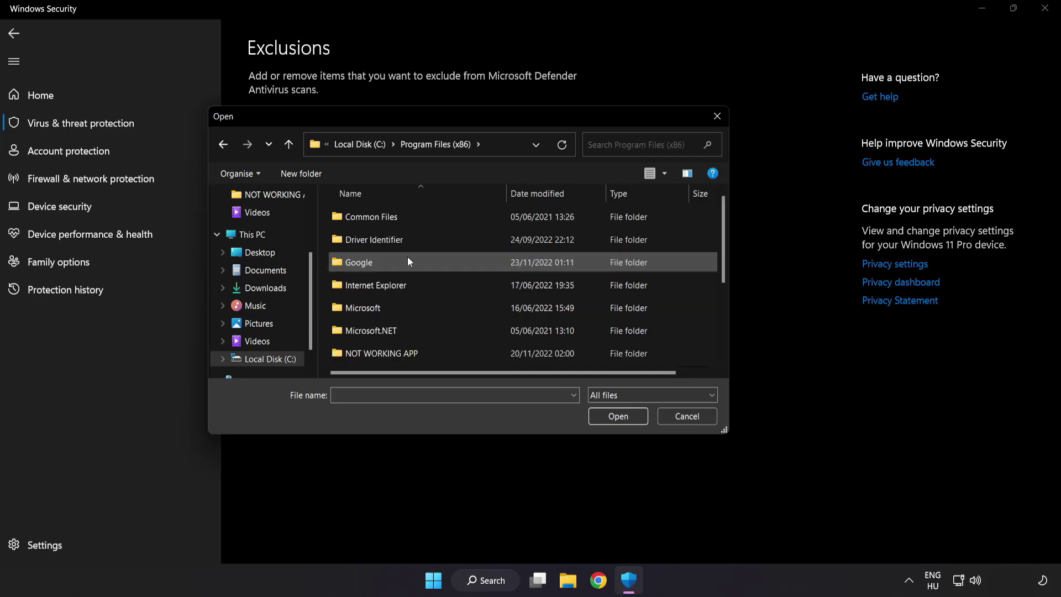
Choose the NOT WORKING APP shortcut as the excluded file, then close Windows Security
scroll(393, 366, down, 1)
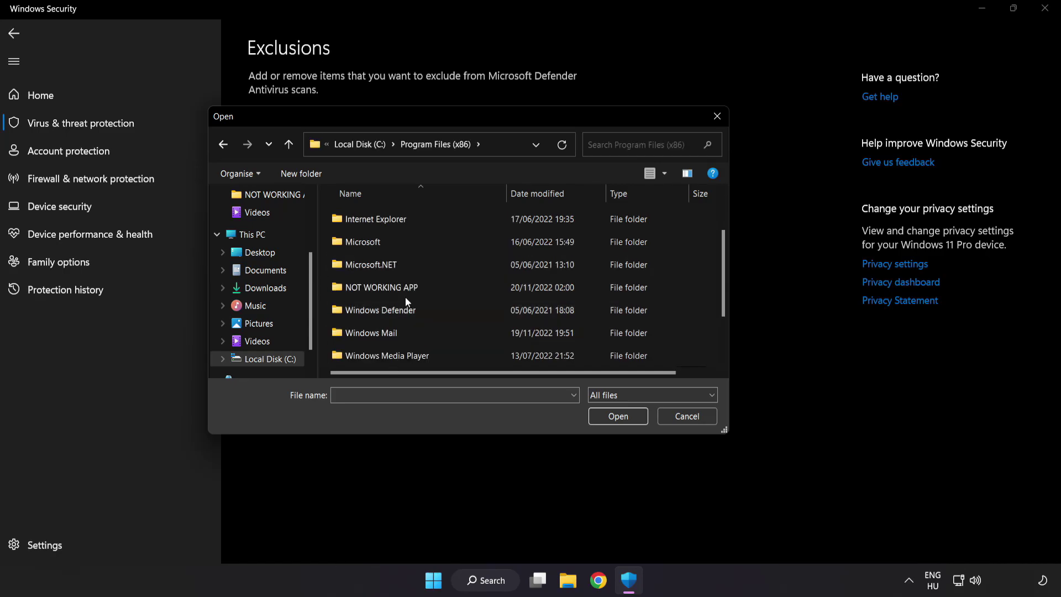
double_click(421, 288)
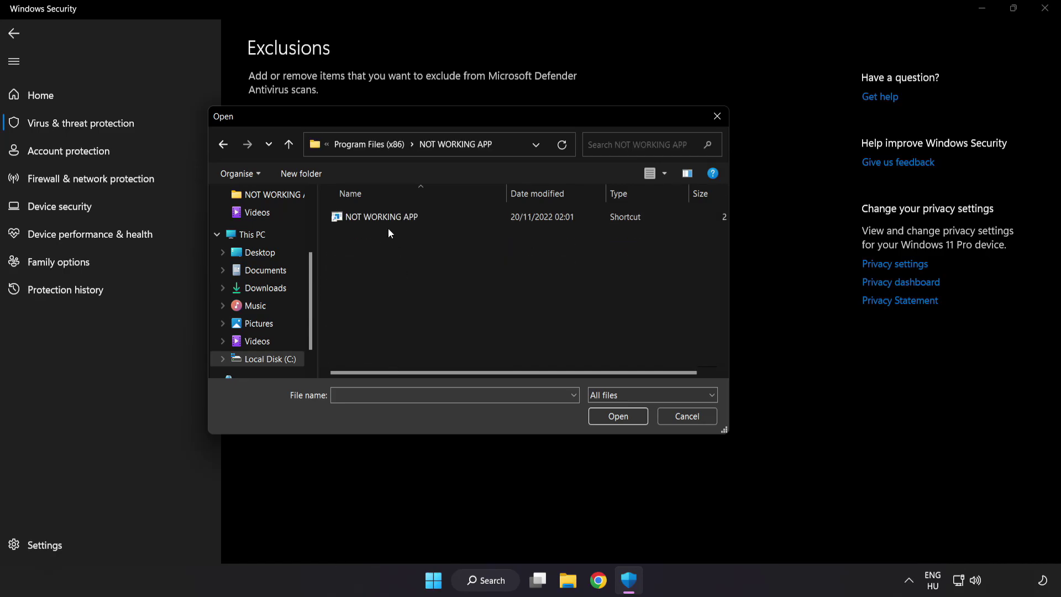
click(357, 223)
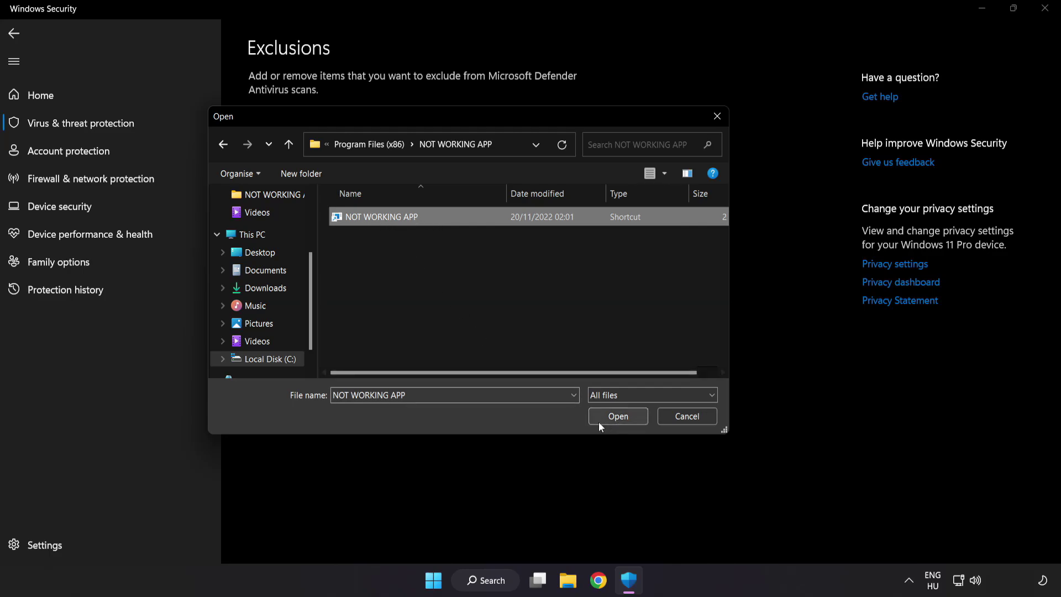
click(619, 419)
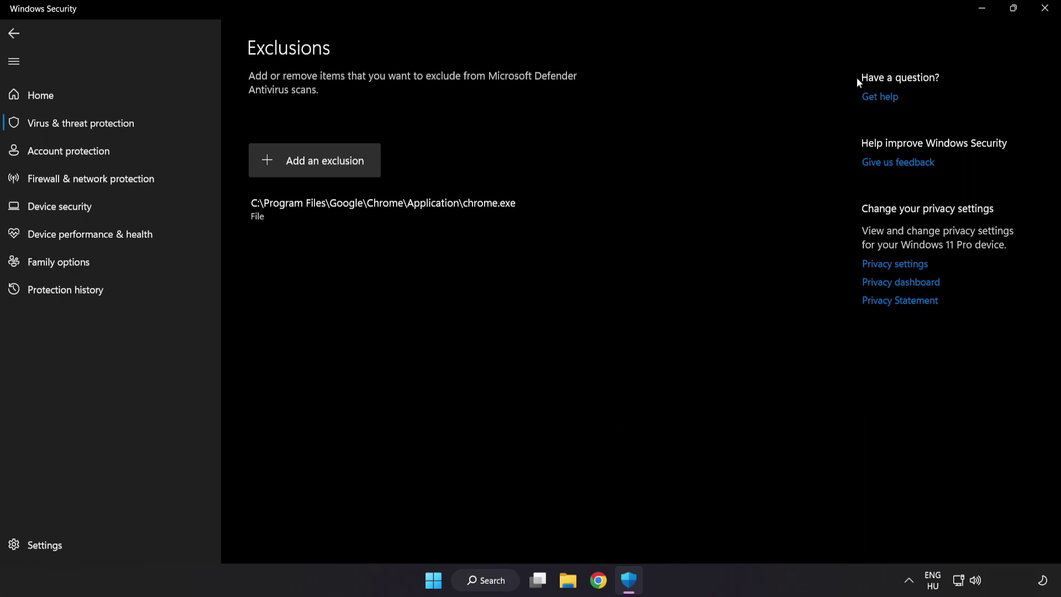
click(1042, 17)
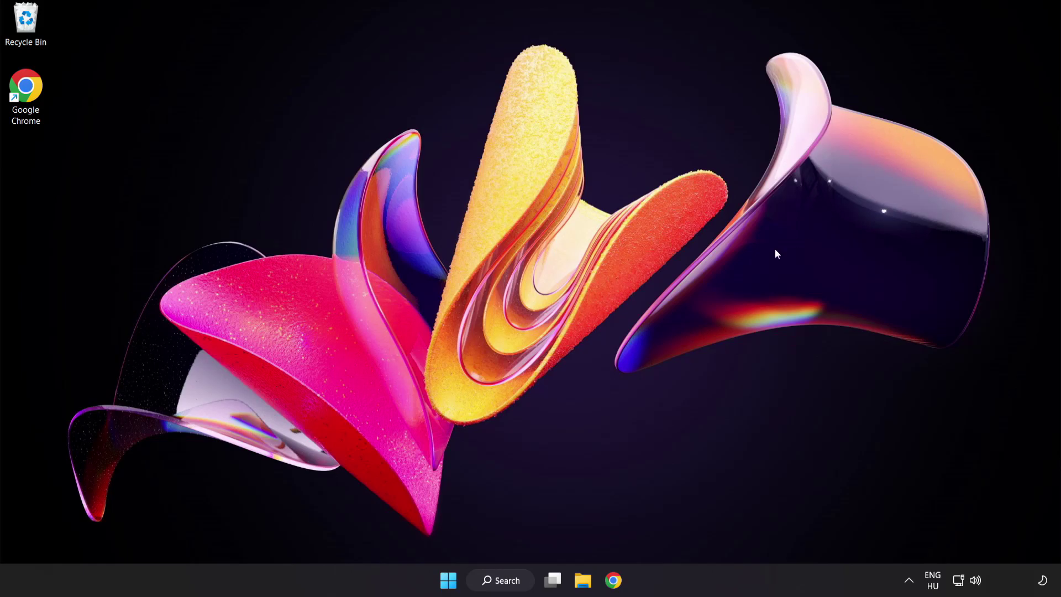
Show the Start menu's power options with Sleep, Shut down and Restart
click(448, 580)
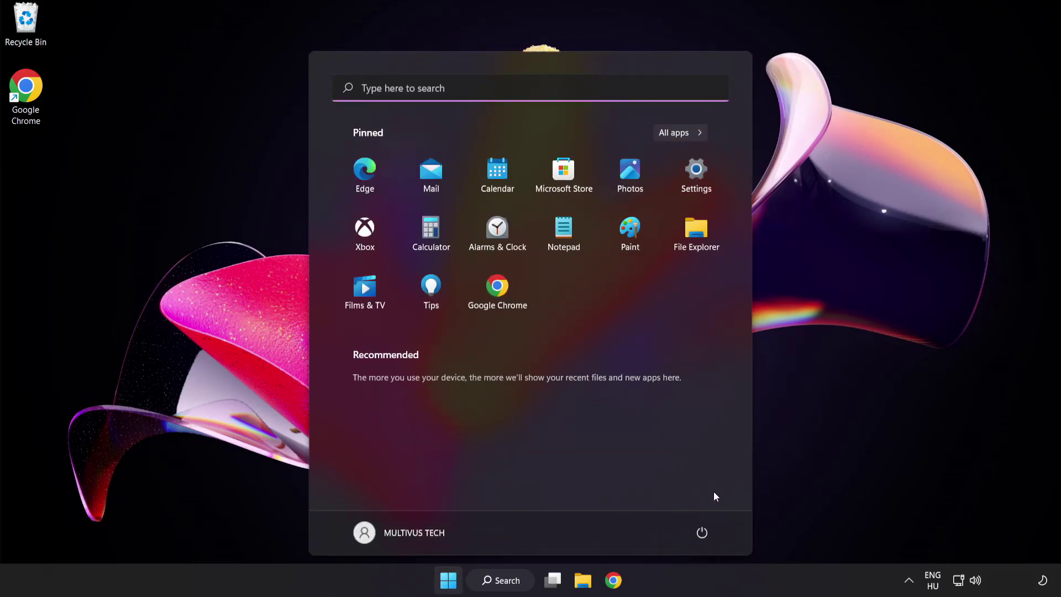
click(702, 533)
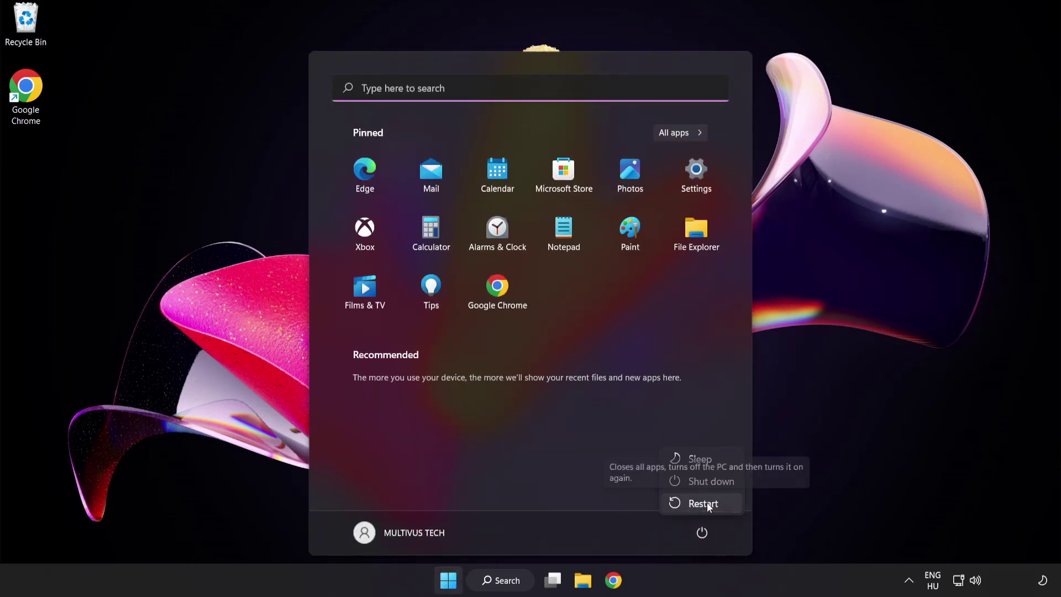